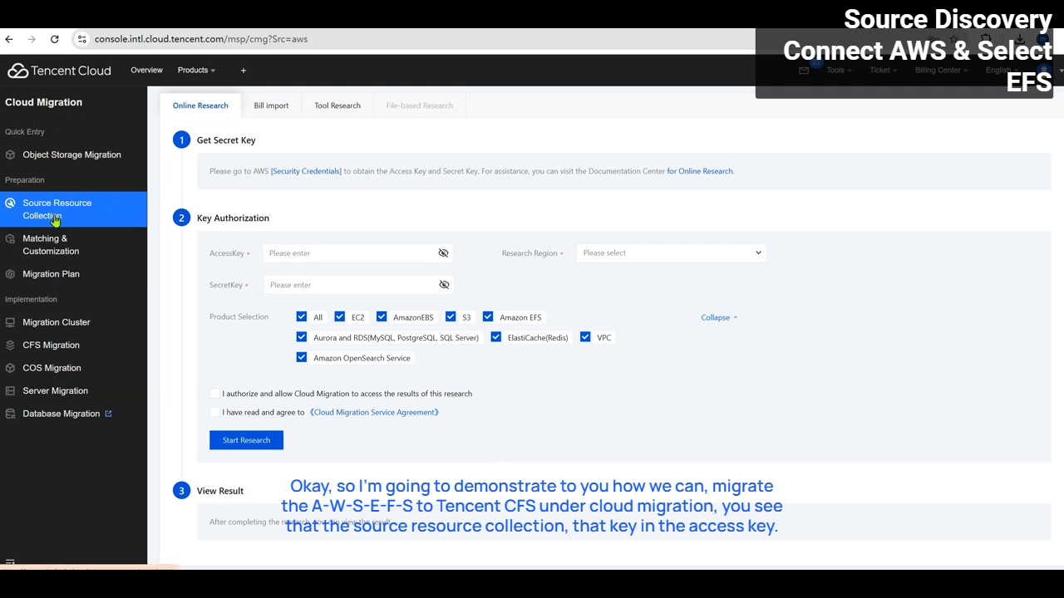
# - Paste the AWS access key and secret key into the key authorization form
pyautogui.click(299, 253)
pyautogui.click(297, 254)
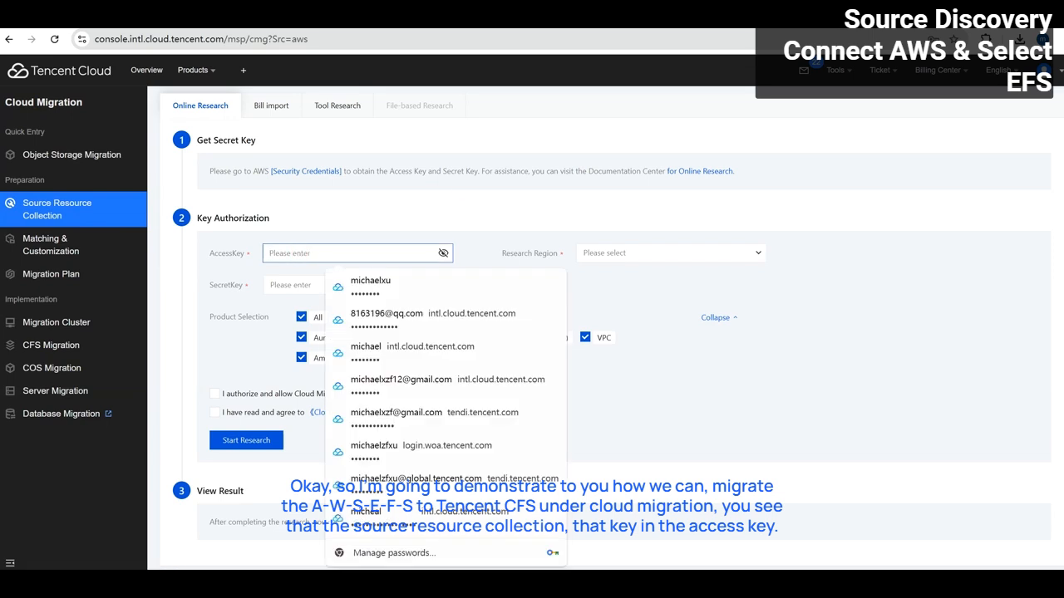
pyautogui.press('Escape')
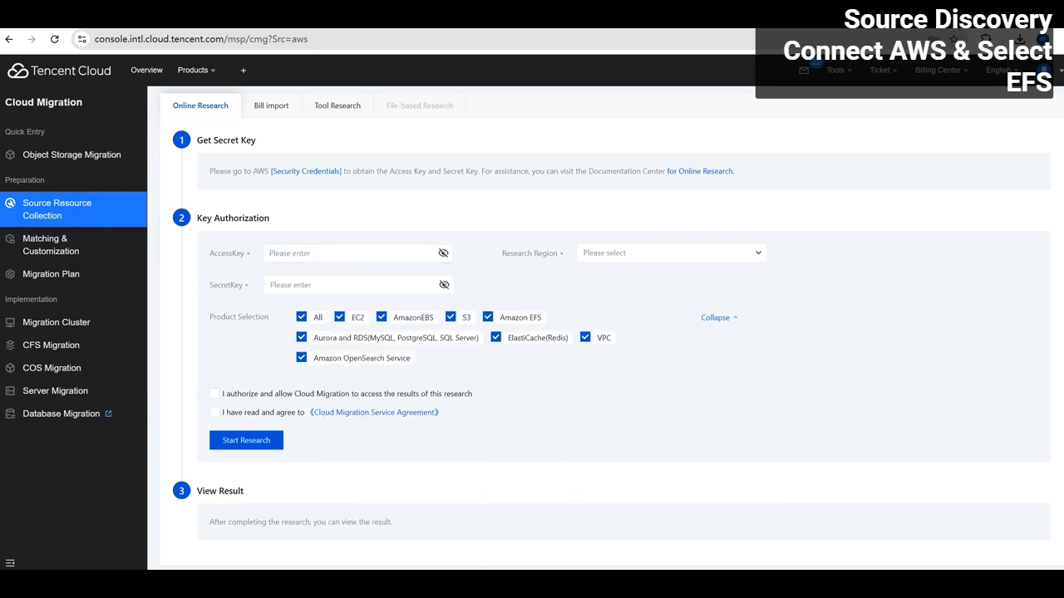
pyautogui.click(392, 253)
pyautogui.hotkey('ctrl', 'v')
pyautogui.hotkey('alt', 'Tab')
pyautogui.doubleClick(409, 252)
pyautogui.hotkey('ctrl', 'v')
pyautogui.hotkey('alt', 'Tab')
pyautogui.click(382, 285)
pyautogui.hotkey('ctrl', 'v')
# - Set the research region to Asia Pacific - Others and limit the product selection to Amazon EFS
pyautogui.click(589, 263)
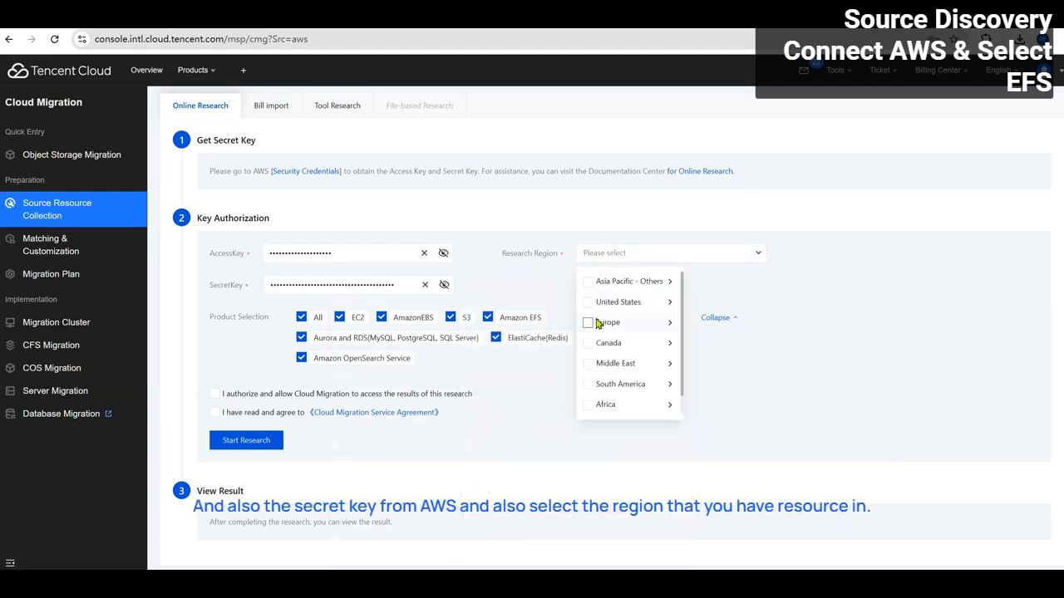
pyautogui.click(587, 283)
pyautogui.click(824, 309)
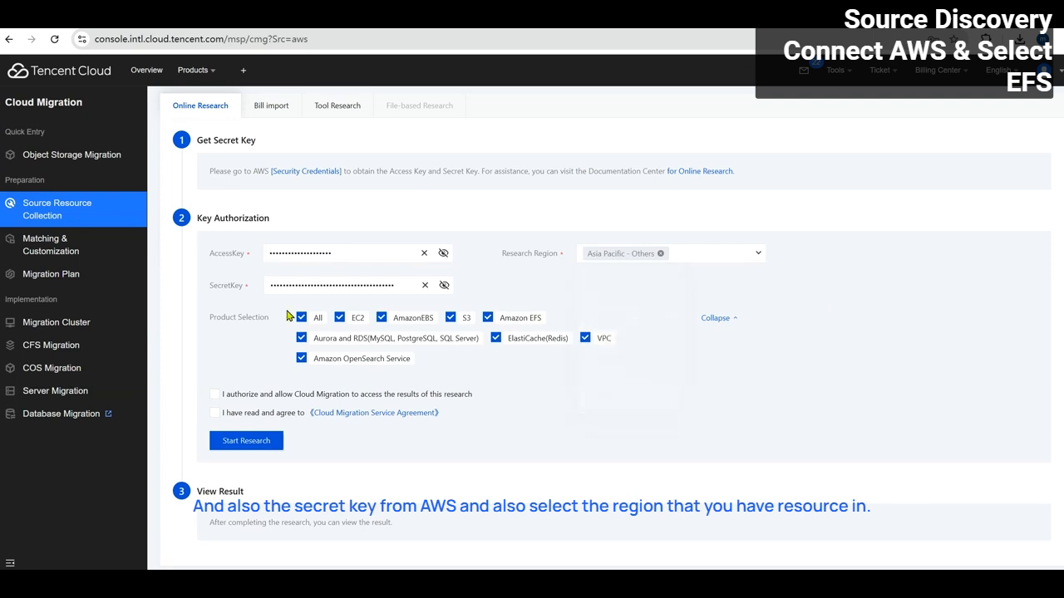
pyautogui.click(299, 317)
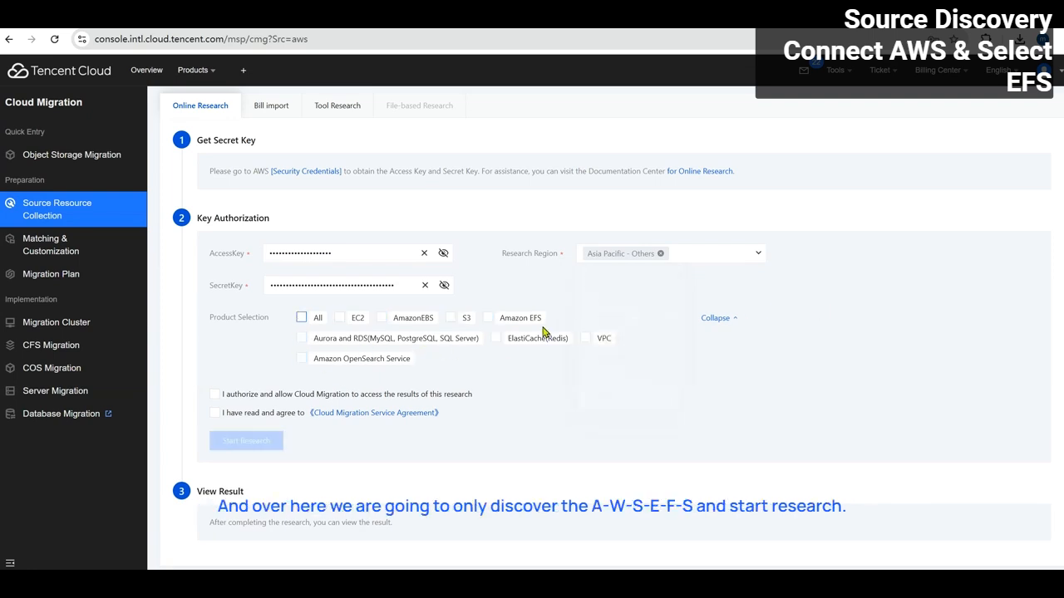
pyautogui.click(490, 323)
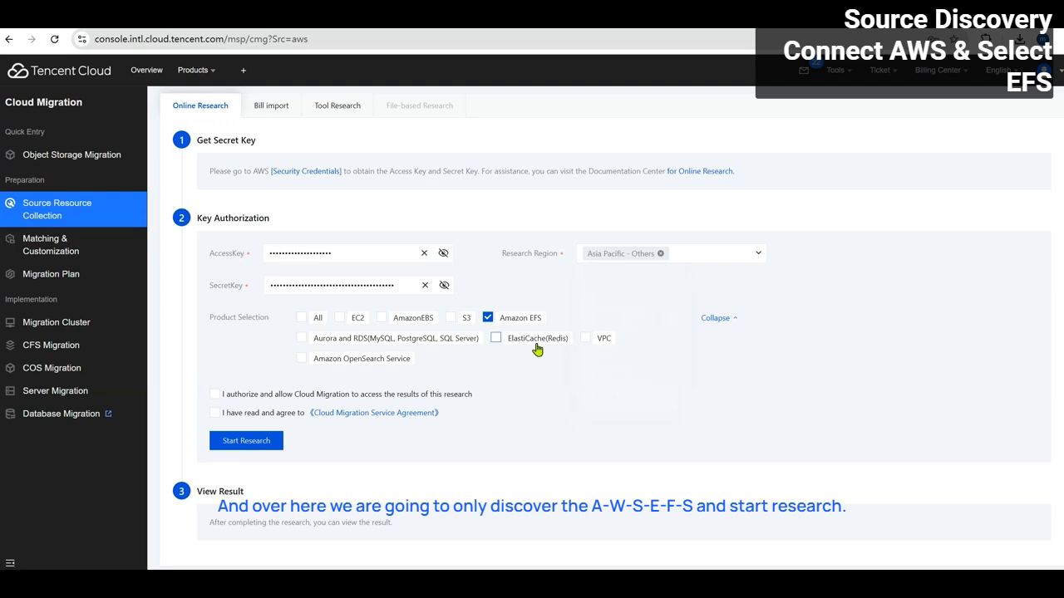
# - Authorize access to the results, accept the Cloud Migration Service Agreement, and start the research, declining to save the credentials in the browser
pyautogui.click(256, 396)
pyautogui.click(253, 413)
pyautogui.click(250, 441)
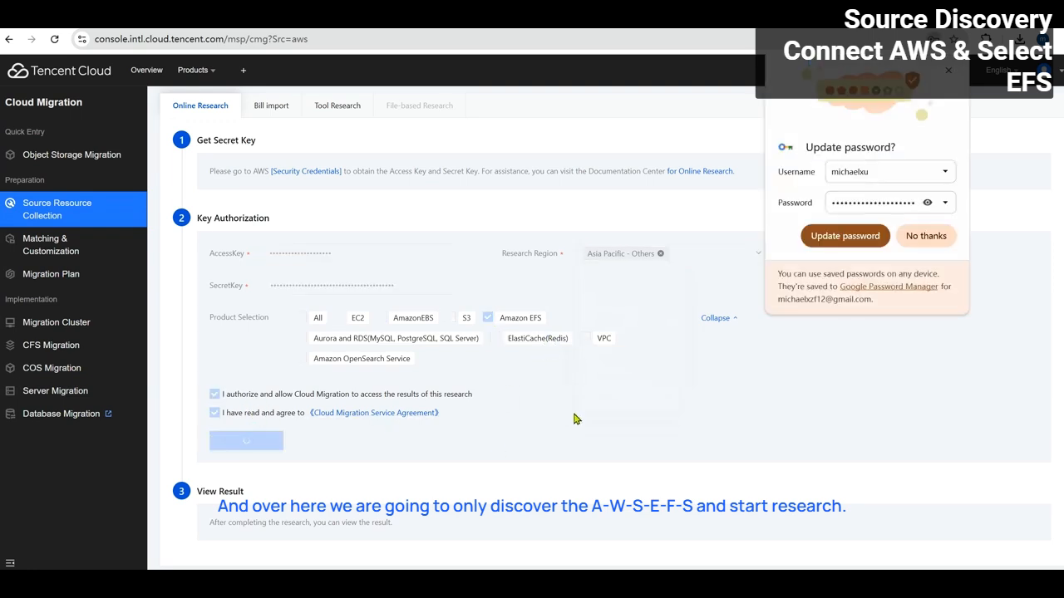
pyautogui.click(952, 237)
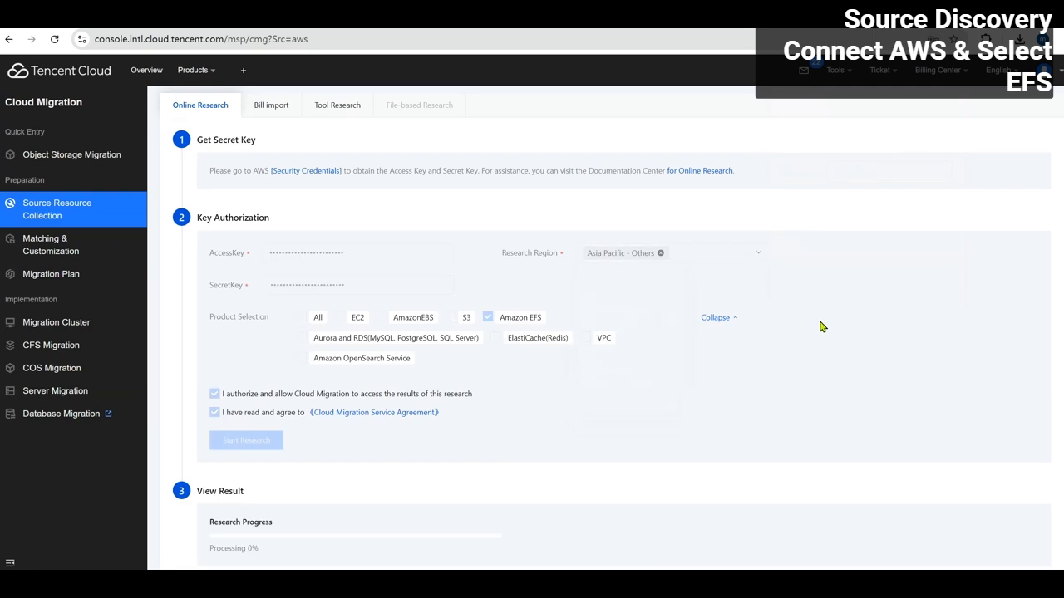
# - Import the completed research data and show the EFS resources in the source resource list
pyautogui.scroll(-1, 771, 289)
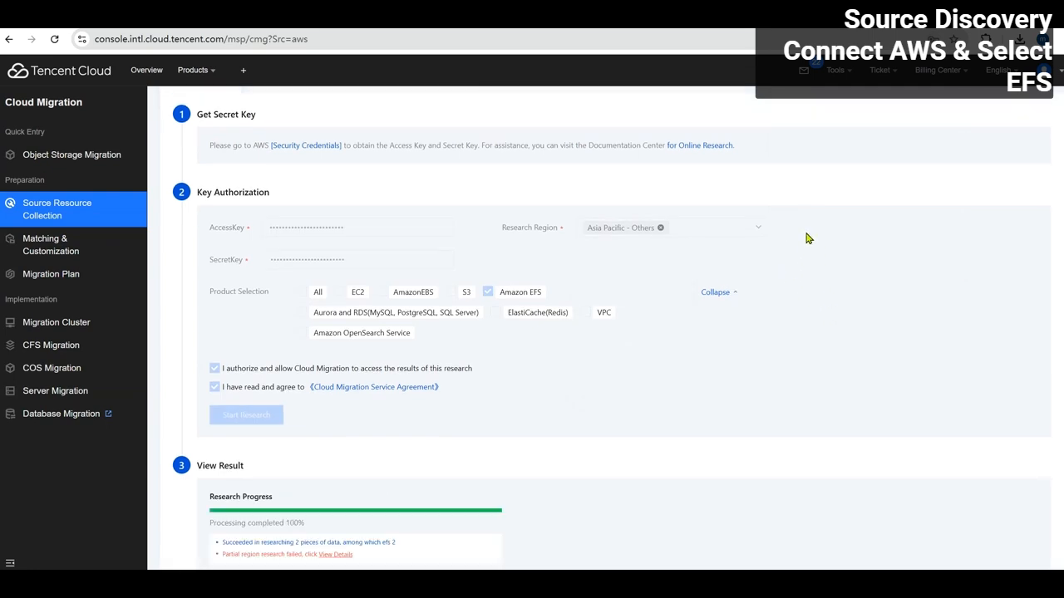
pyautogui.scroll(-2, 789, 249)
pyautogui.click(277, 524)
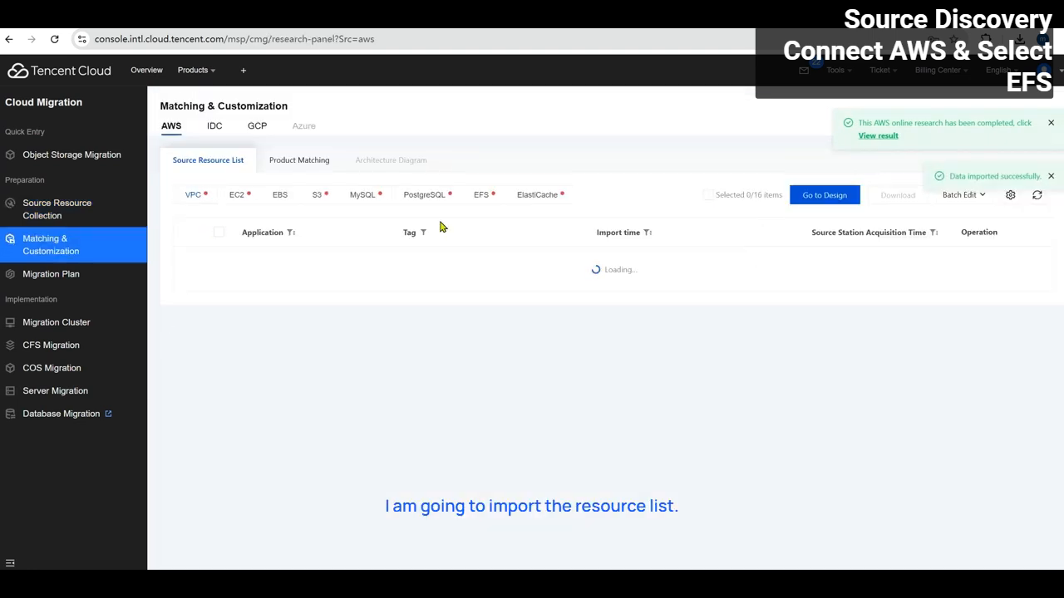
pyautogui.click(481, 196)
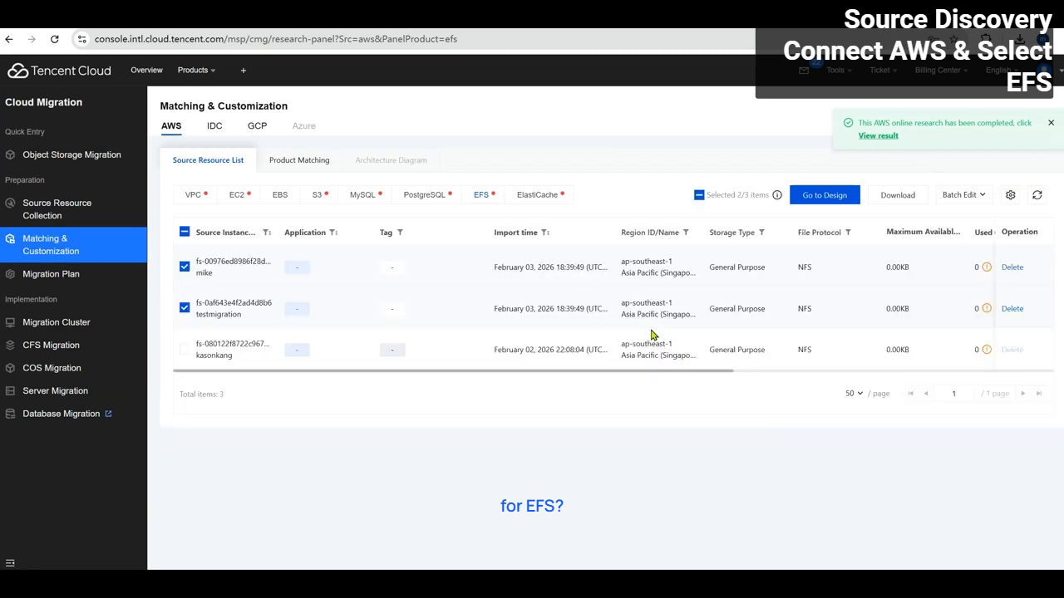
# - Keep only file system fs-00976ed8986f28d7d selected for migration and locate the same ID in the AWS EFS file systems list
pyautogui.moveTo(204, 261); pyautogui.dragTo(236, 262)
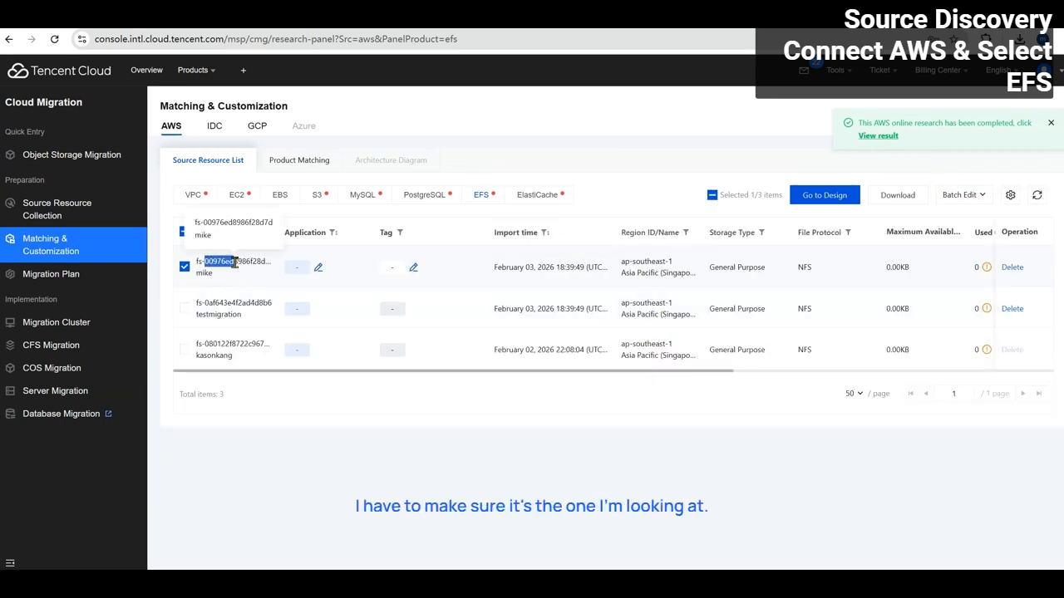
pyautogui.click(242, 276)
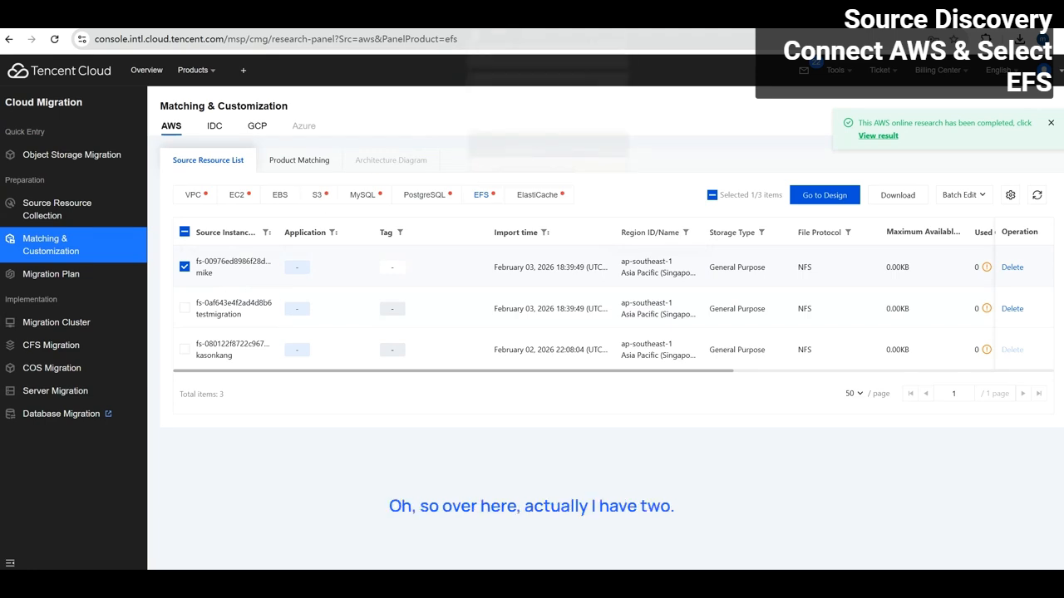
pyautogui.click(507, 17)
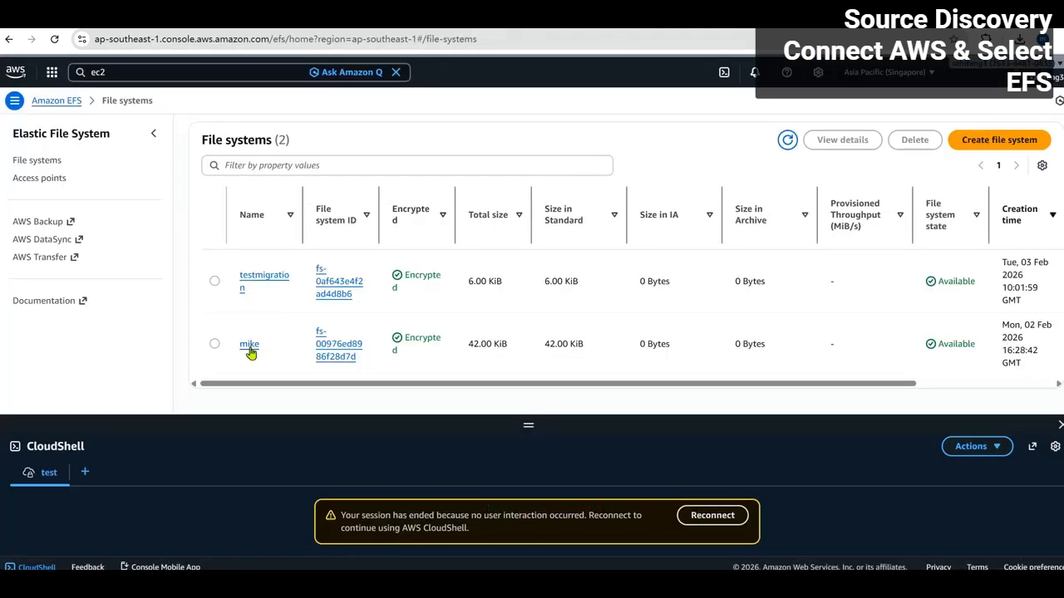
pyautogui.click(215, 344)
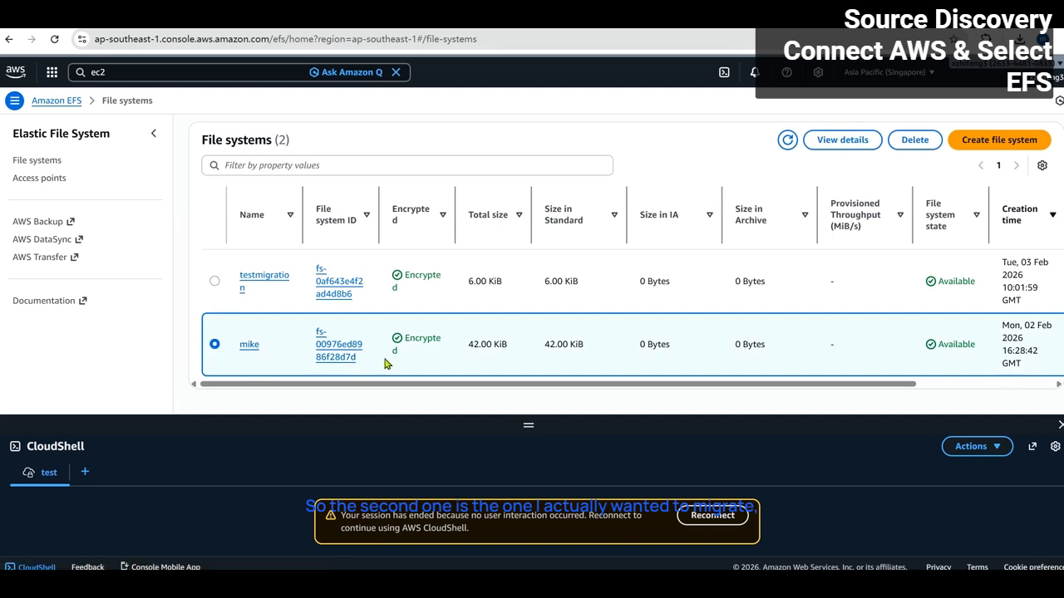
# - Switch to the EC2 instance terminal and list the mounted EFS contents with ls -lah /mnt/efs
pyautogui.click(412, 20)
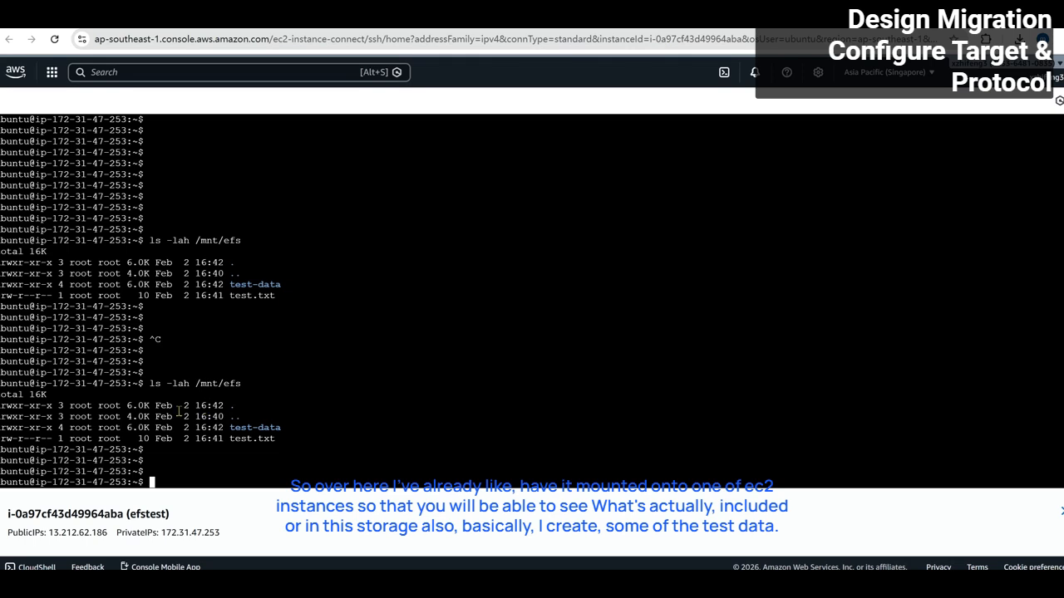
pyautogui.press('Up')
pyautogui.press('Return')
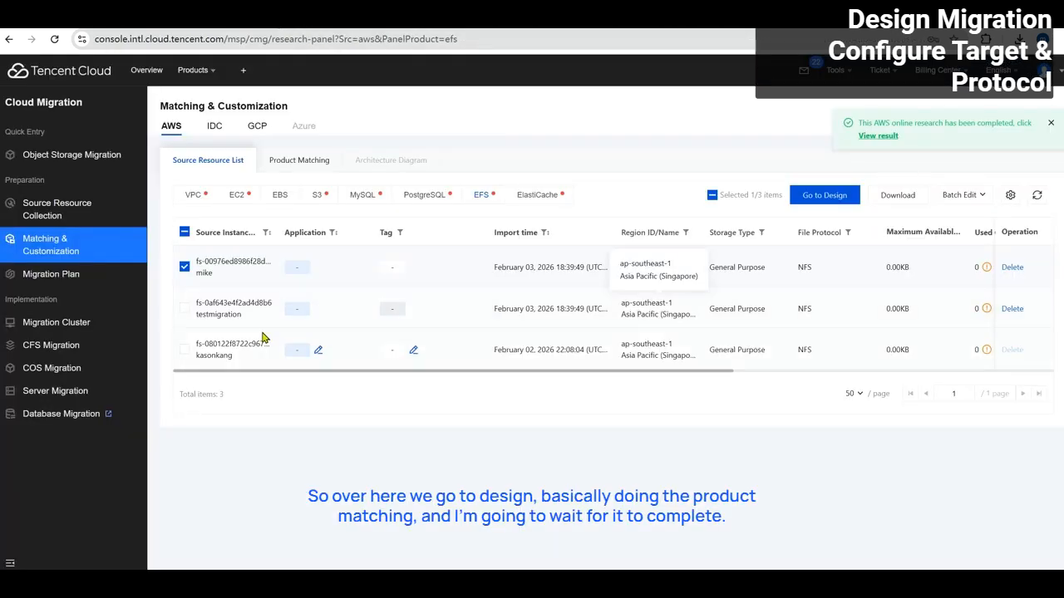
# - Run the product matching design for the selected EFS resource with the default analysis strategy settings
pyautogui.click(821, 195)
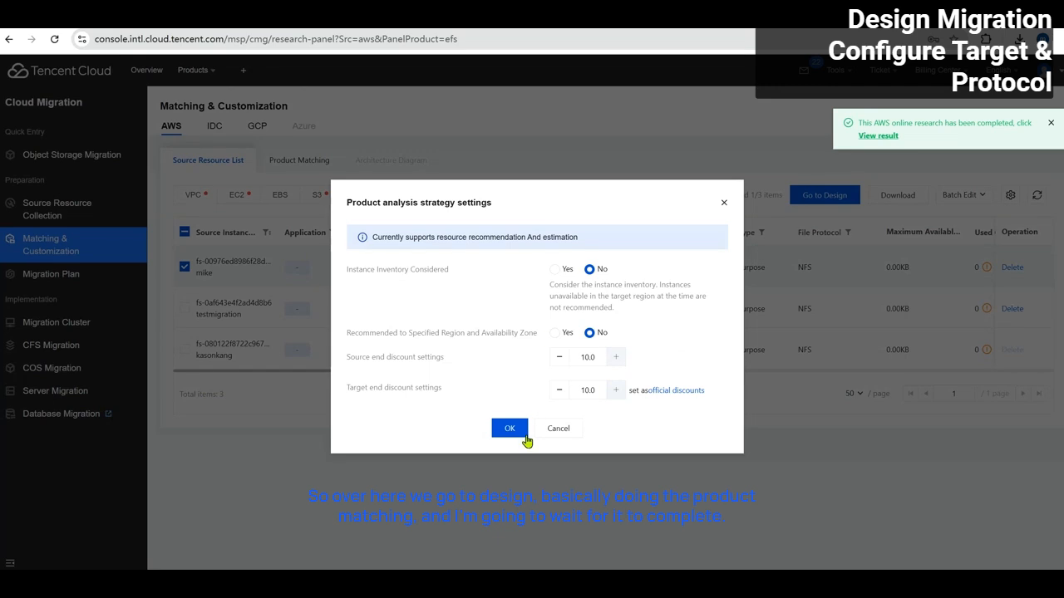
pyautogui.click(512, 432)
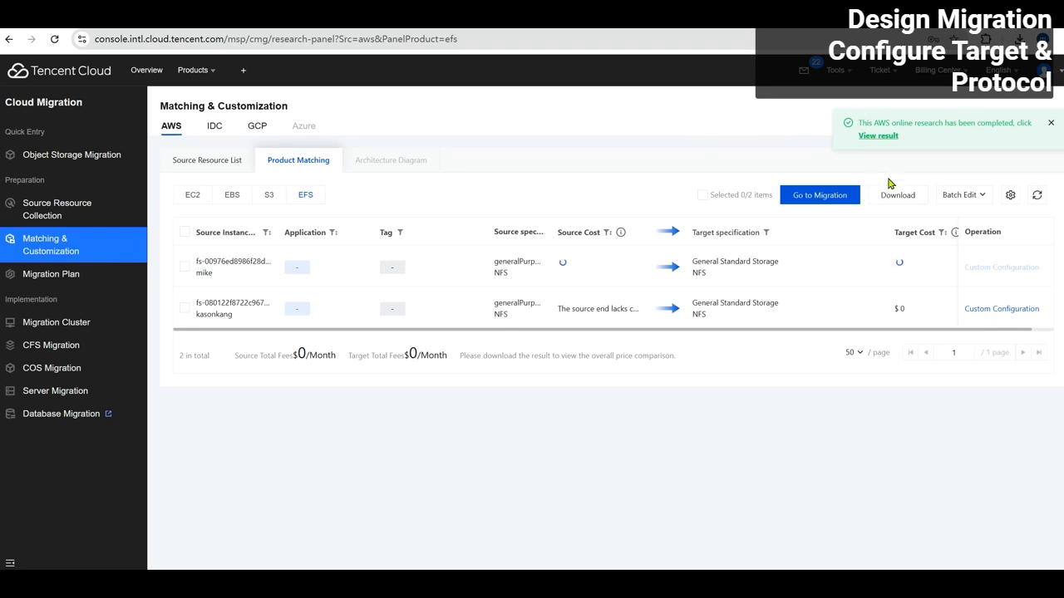
# - Customize the fs-00976ed8986f28d7d target with Southeast Asia (Bangkok) / Bangkok Zone 1, General Standard Storage and the NFS protocol, and submit it
pyautogui.click(994, 268)
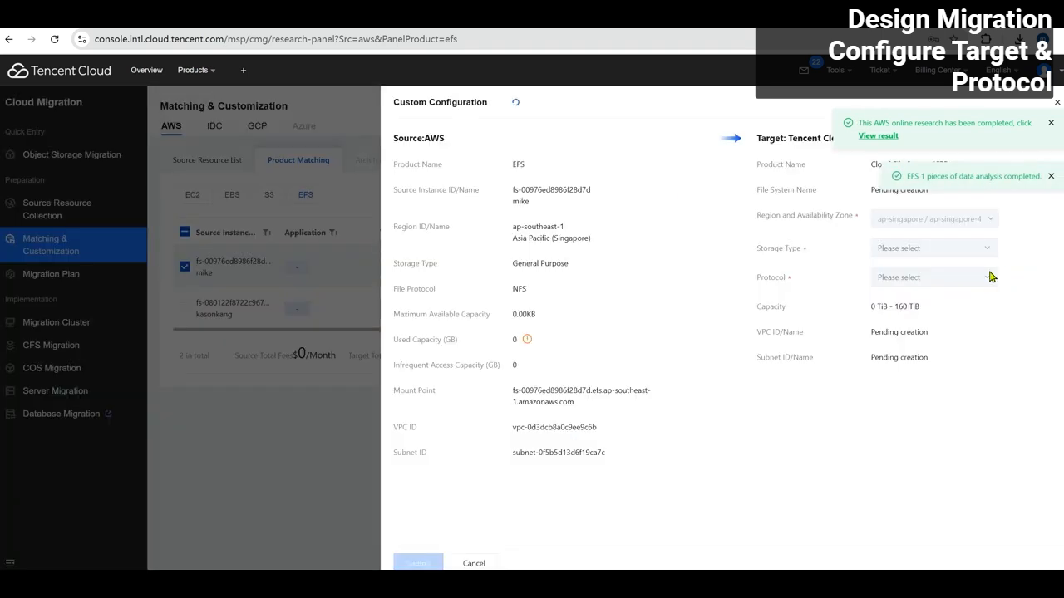
pyautogui.click(977, 221)
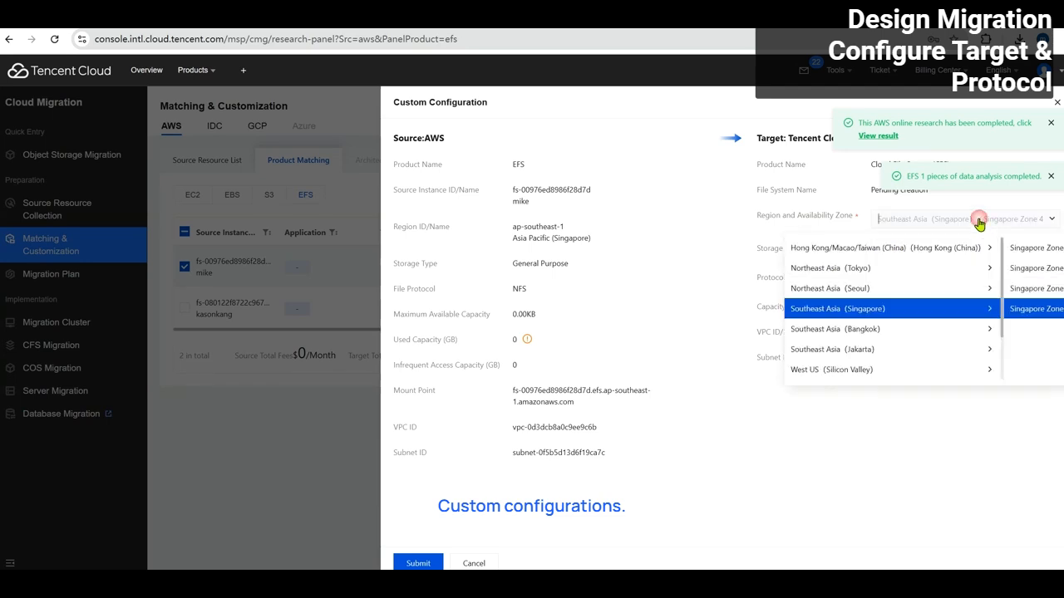
pyautogui.click(922, 329)
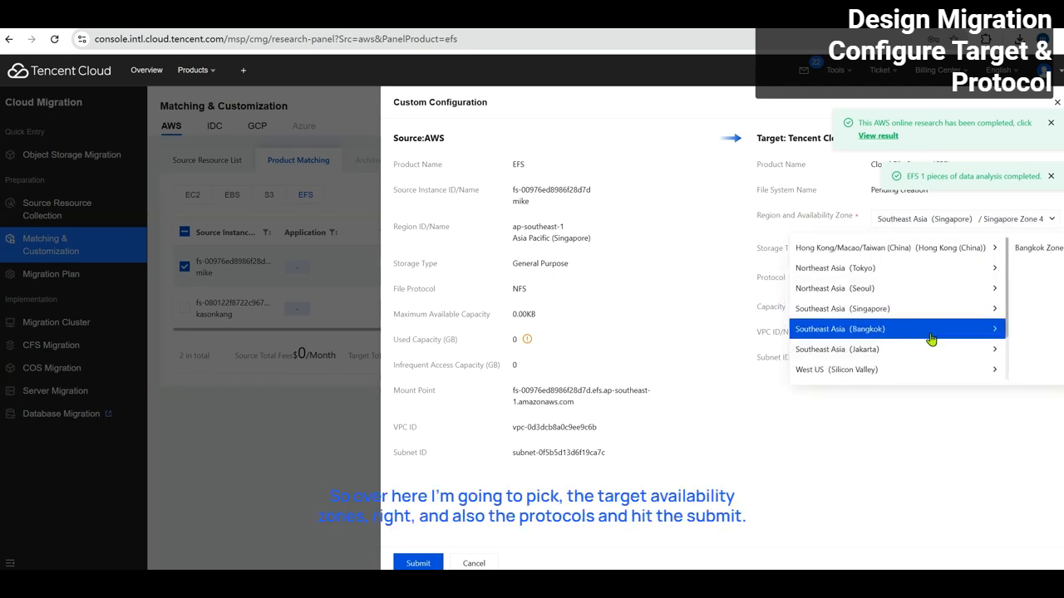
pyautogui.click(1026, 248)
pyautogui.click(949, 253)
pyautogui.click(929, 297)
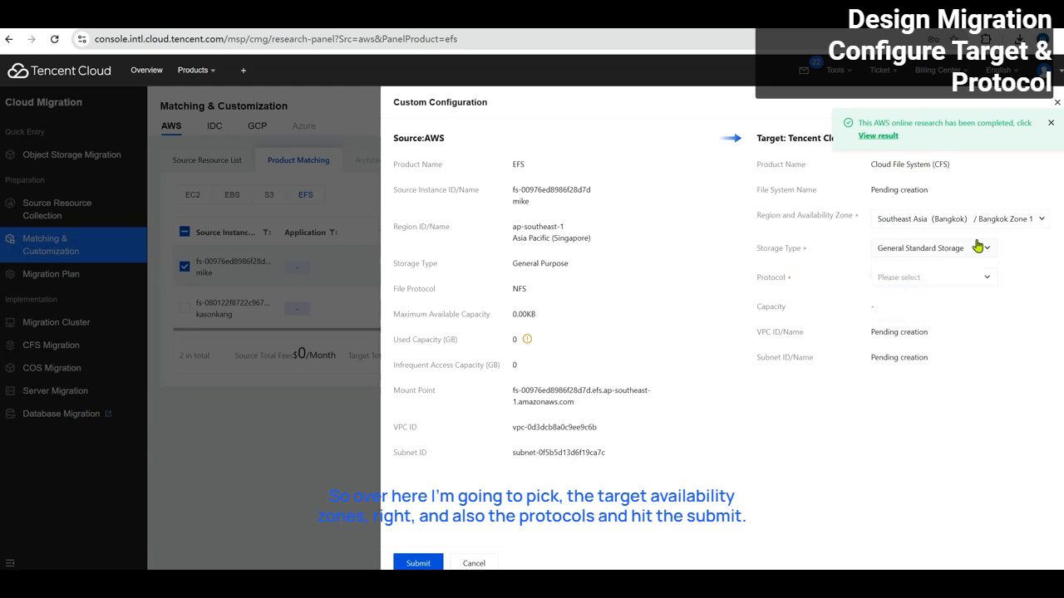
pyautogui.click(938, 282)
pyautogui.click(943, 330)
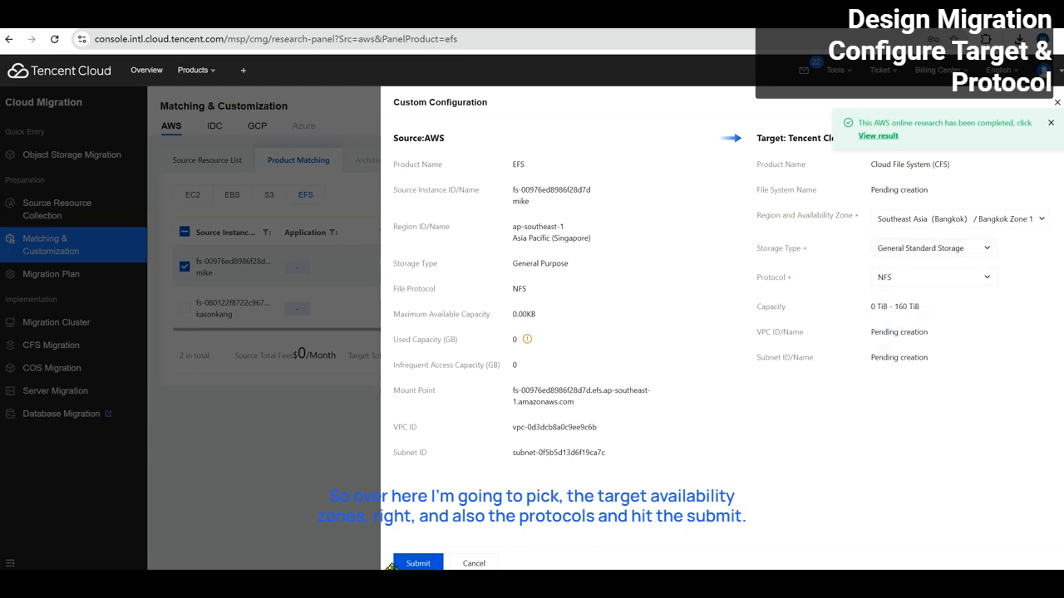
pyautogui.click(415, 563)
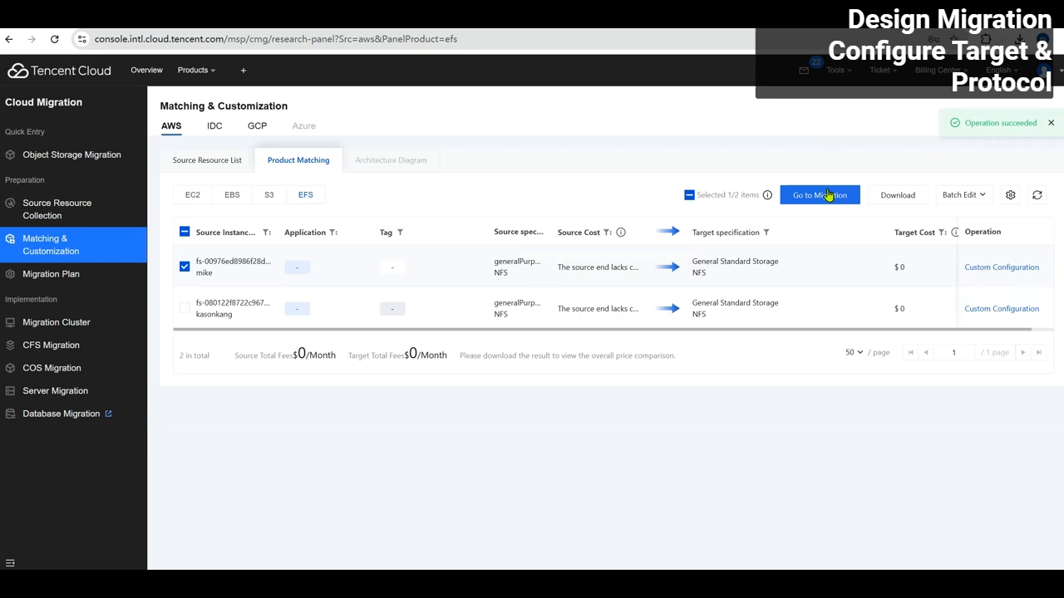
# - Take the matched EFS resource to the migration plan and create a migration task for fs-00976ed8986f28d7d
pyautogui.click(827, 196)
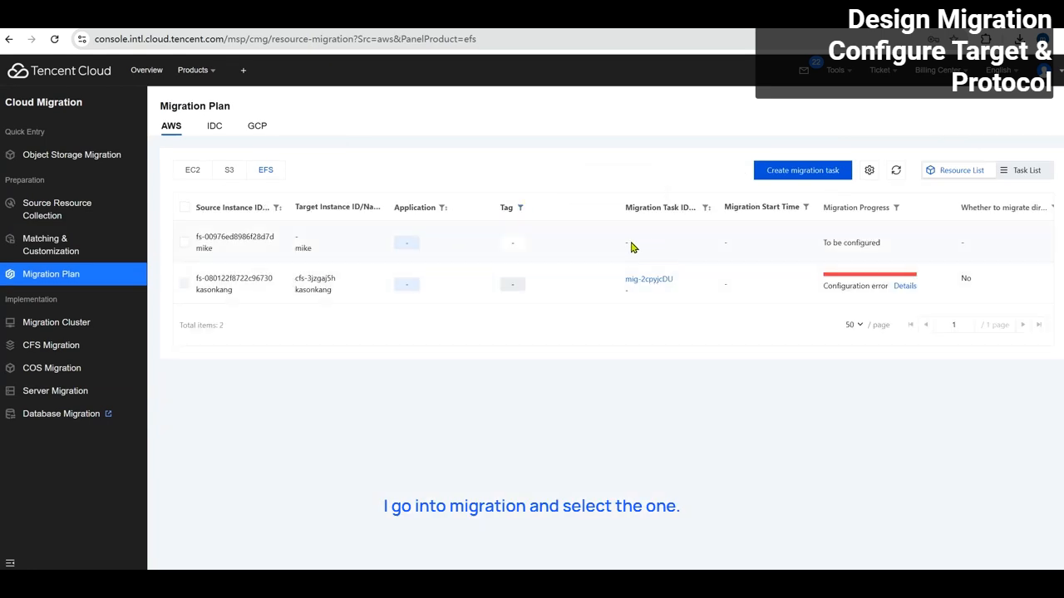
pyautogui.click(184, 208)
pyautogui.click(185, 209)
pyautogui.click(186, 210)
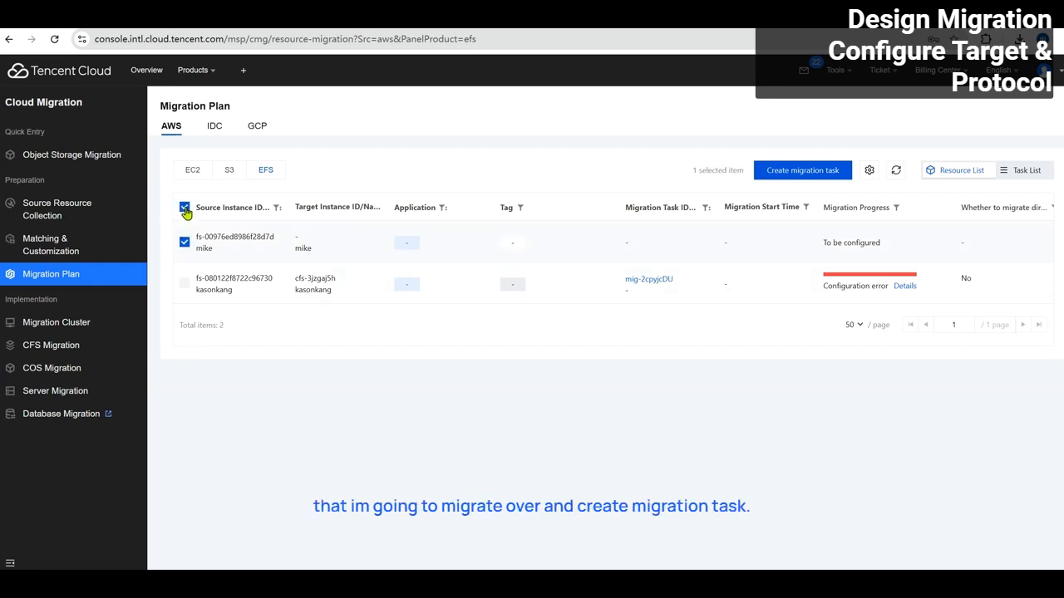
pyautogui.click(811, 178)
# - Name the migration task test123
pyautogui.scroll(-2, 364, 301)
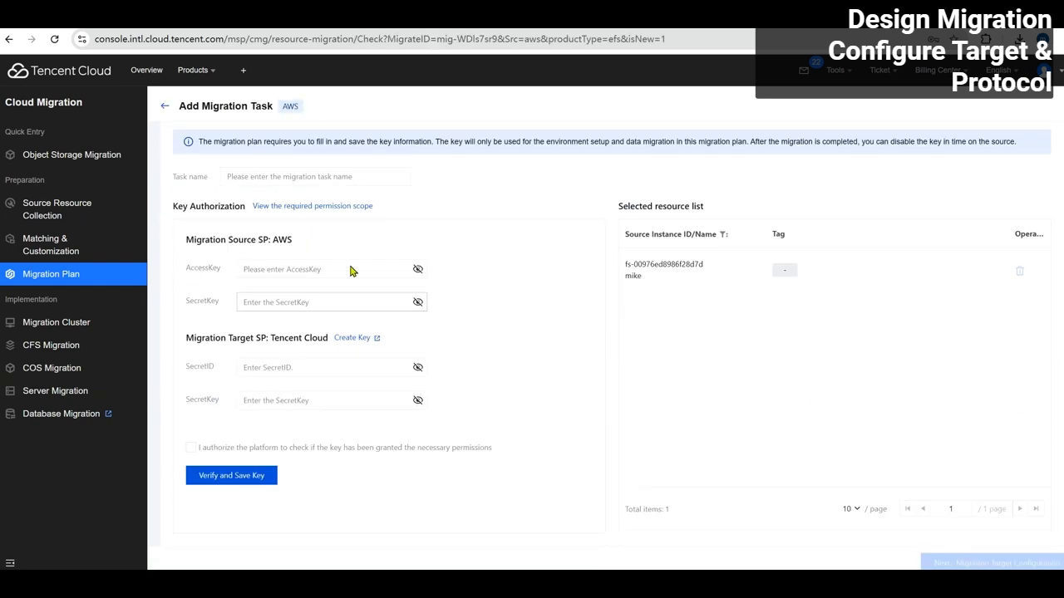
pyautogui.click(340, 175)
pyautogui.write('test123')
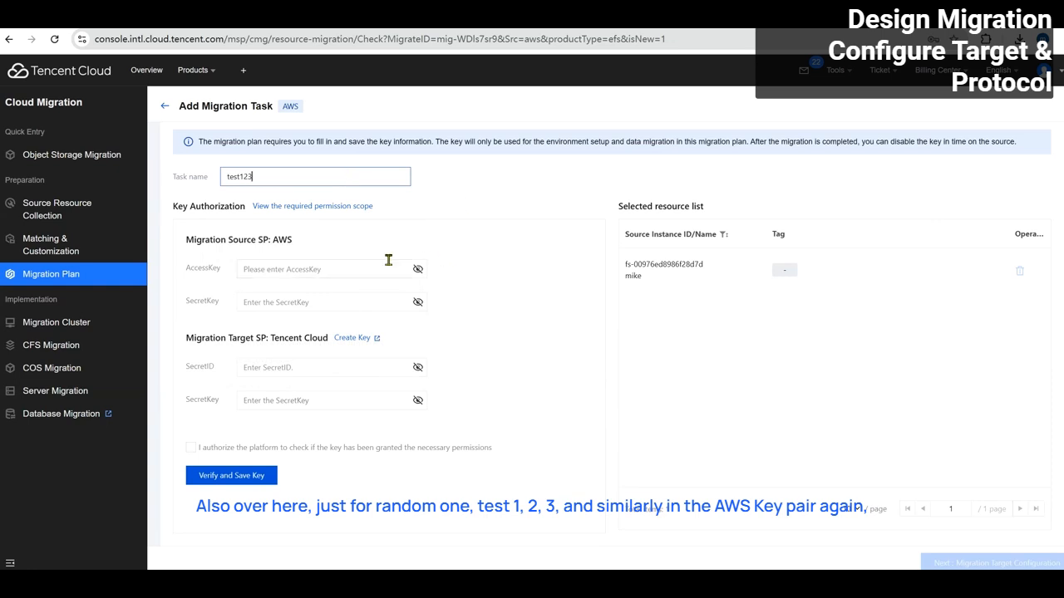
# - Paste the AWS access key and secret key for the migration source of the task
pyautogui.click(376, 268)
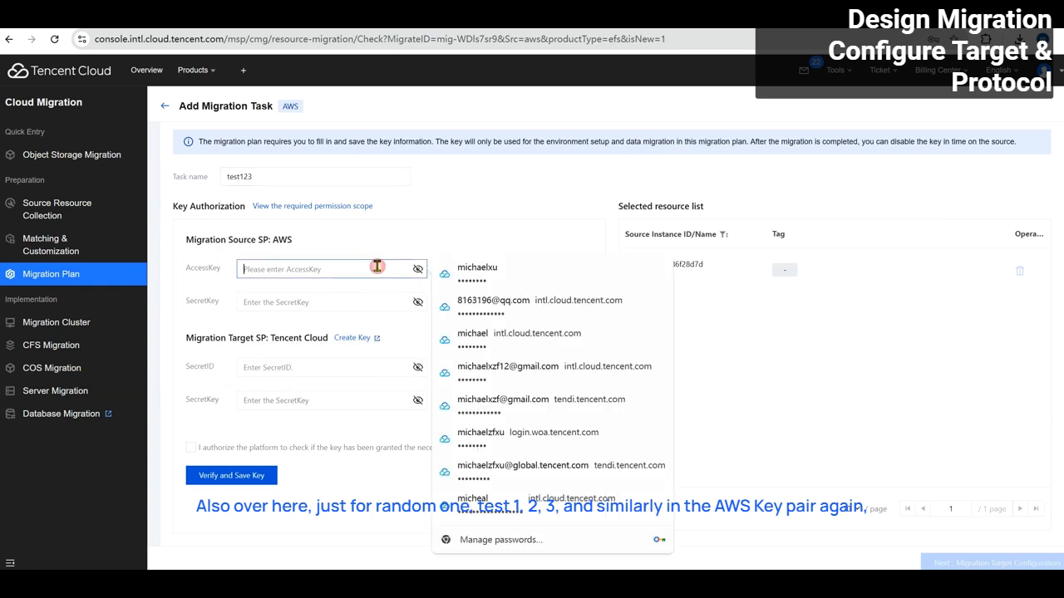
pyautogui.hotkey('alt', 'Tab')
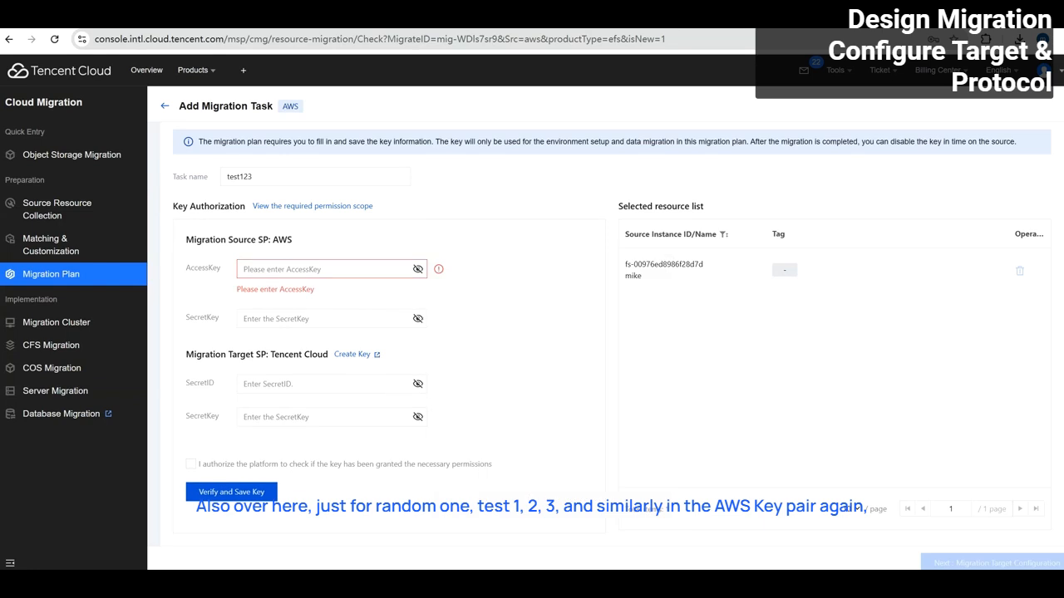
pyautogui.click(322, 270)
pyautogui.hotkey('ctrl', 'v')
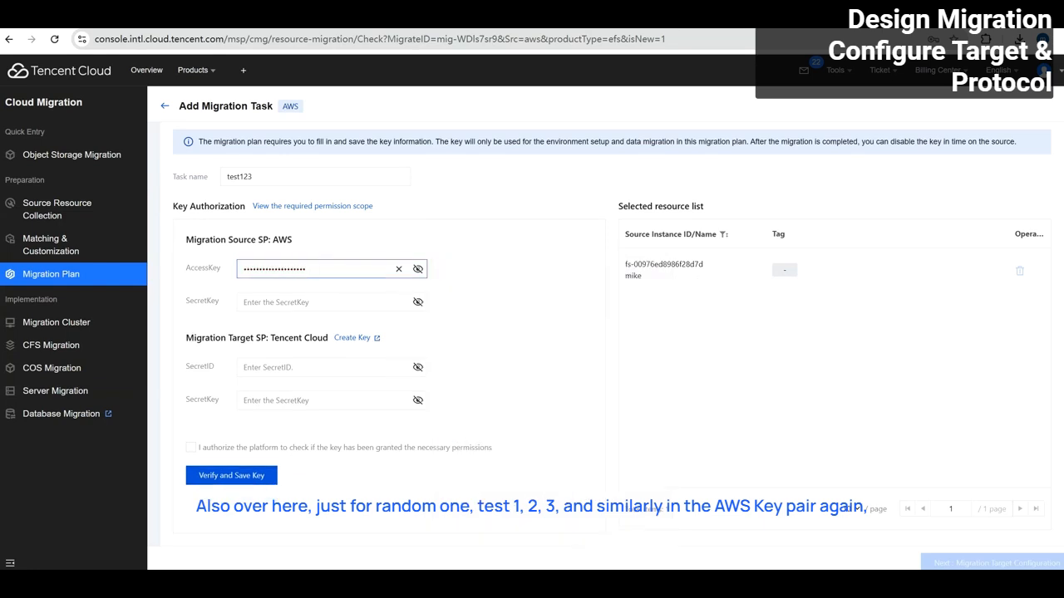
pyautogui.hotkey('alt', 'Tab')
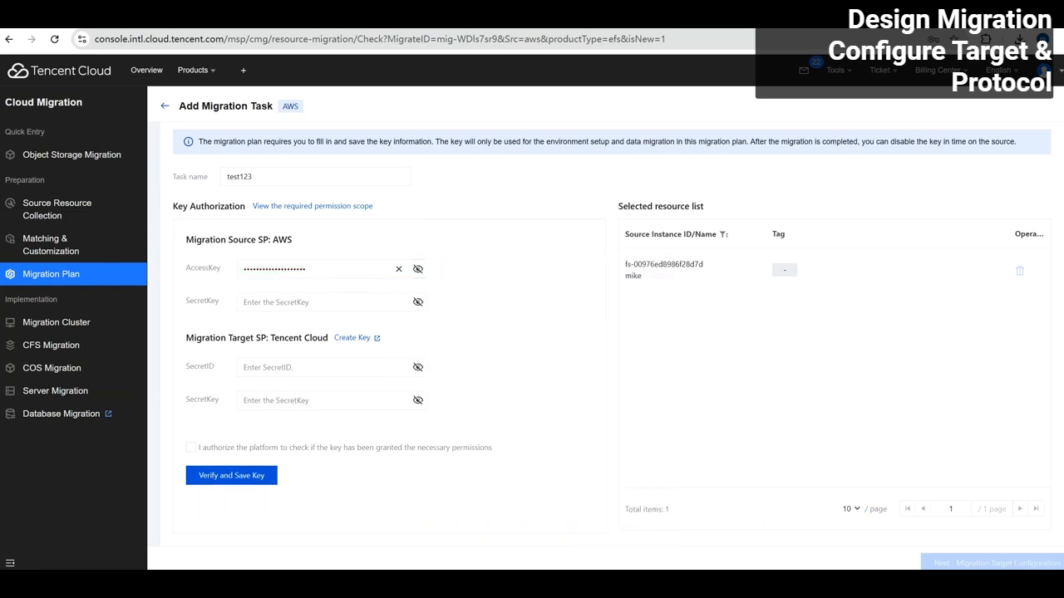
pyautogui.click(366, 304)
pyautogui.hotkey('ctrl', 'v')
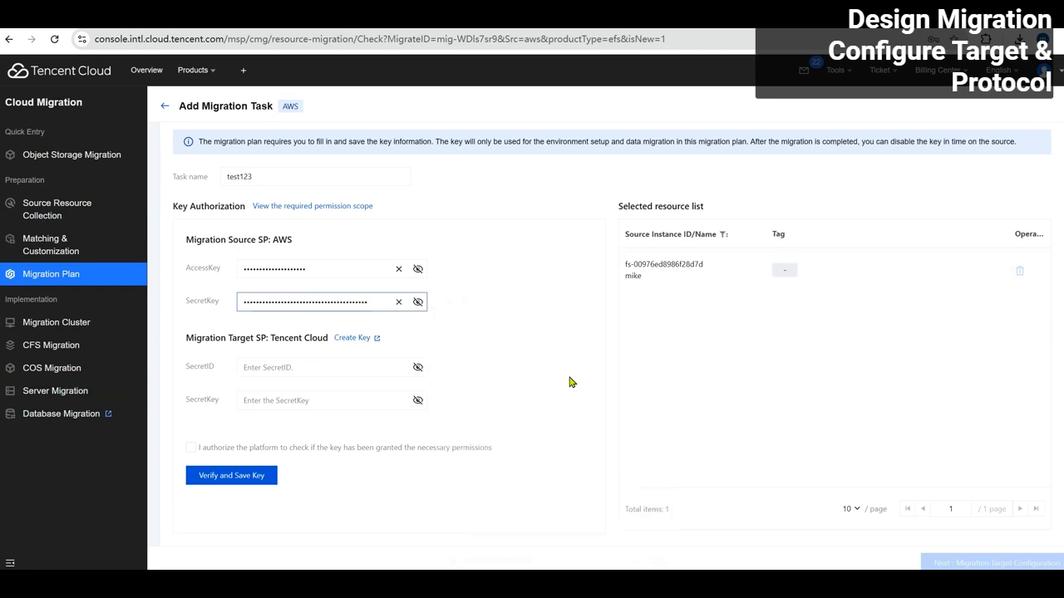
pyautogui.hotkey('alt', 'Tab')
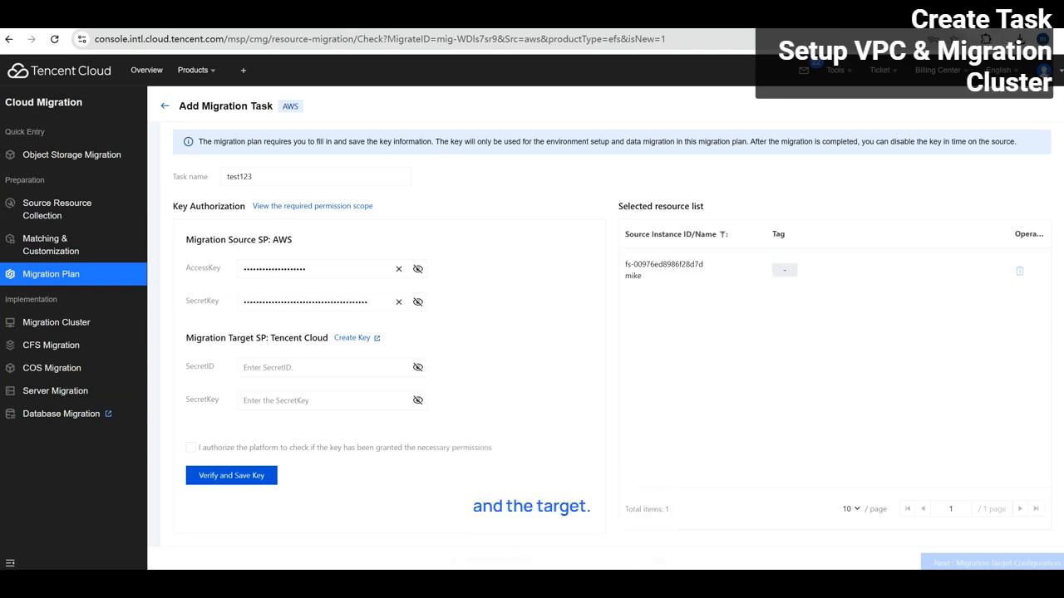
# - Paste the Tencent Cloud SecretID and SecretKey for the migration target of the task
pyautogui.click(338, 365)
pyautogui.hotkey('ctrl', 'v')
pyautogui.hotkey('alt', 'Tab')
pyautogui.click(340, 400)
pyautogui.hotkey('ctrl', 'v')
# - Authorize the platform to check the key permissions, and verify and save the keys
pyautogui.click(249, 449)
pyautogui.scroll(1, 589, 339)
pyautogui.scroll(-1, 588, 338)
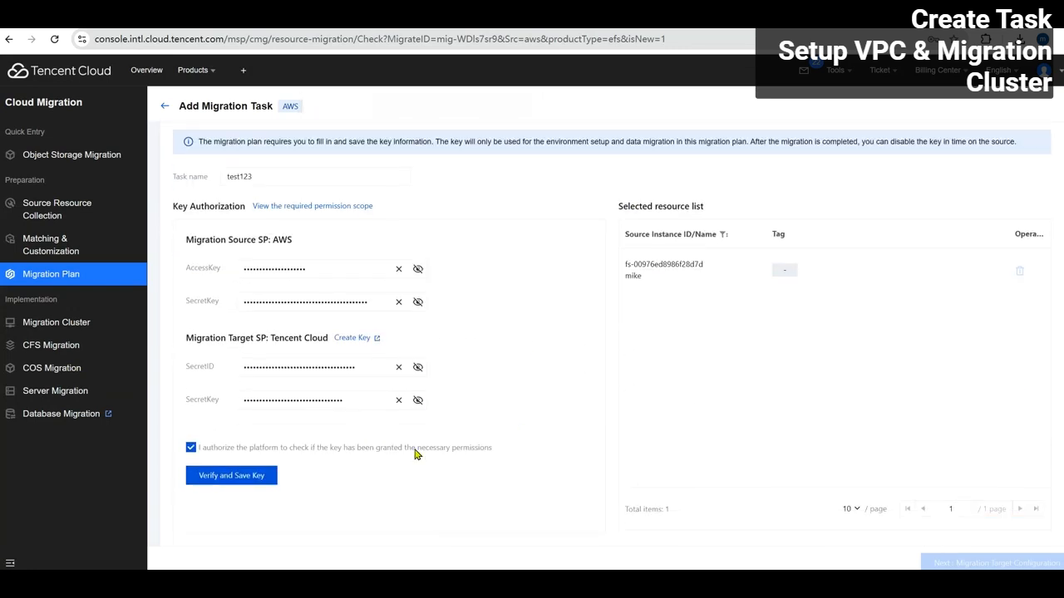
pyautogui.click(272, 481)
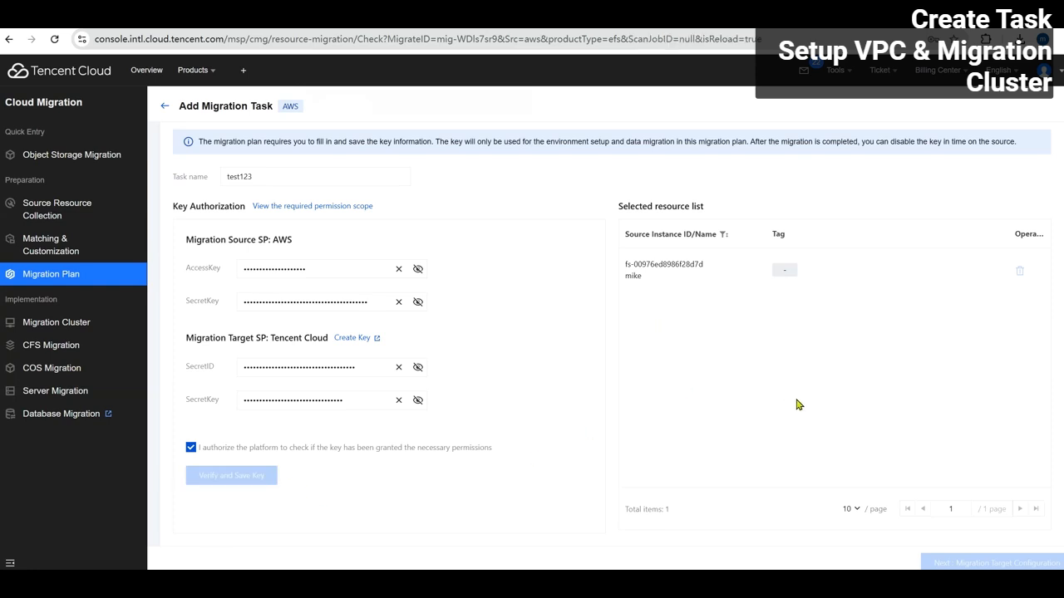
pyautogui.click(929, 236)
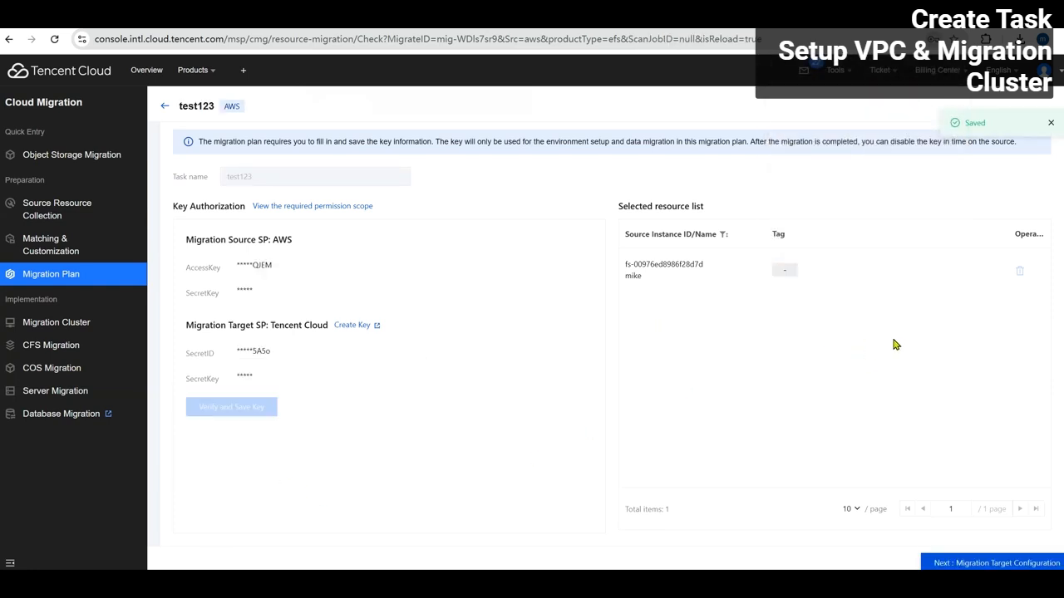
pyautogui.scroll(3, 794, 354)
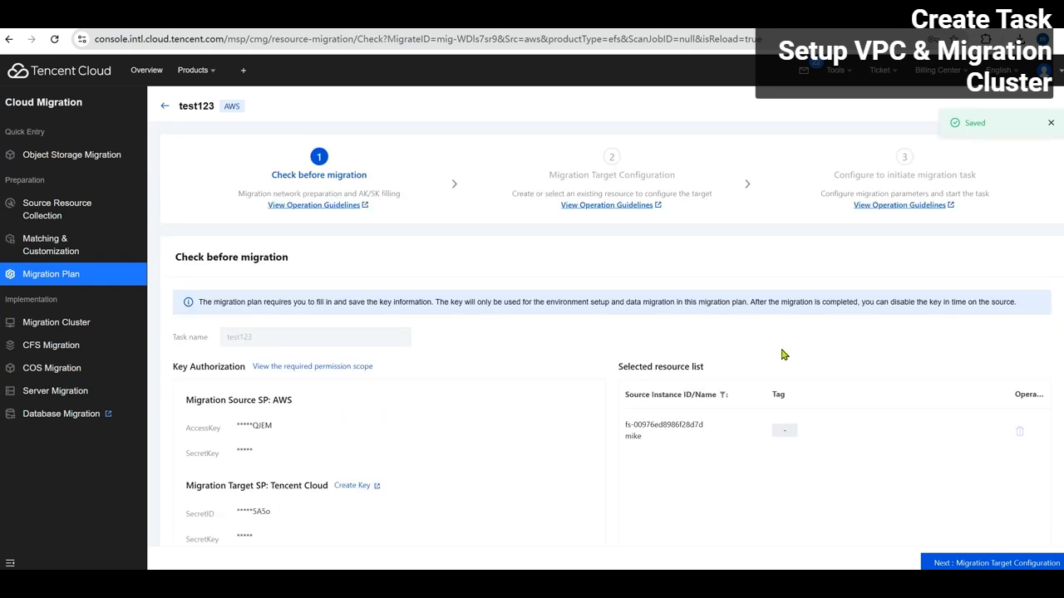
pyautogui.scroll(-3, 771, 359)
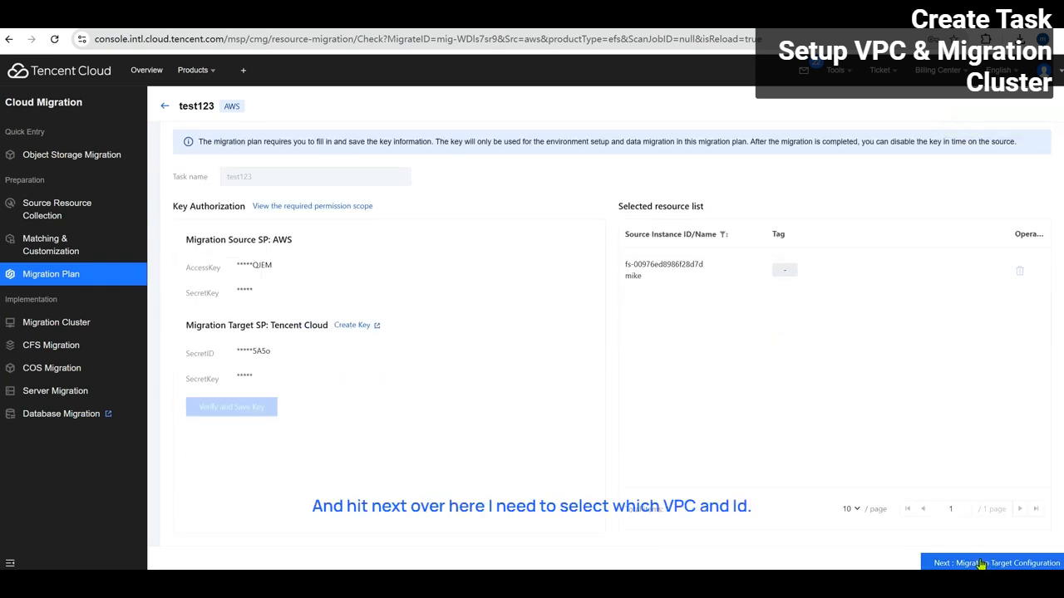
# - In the migration target configuration, assign VPC vpc-25lmywsk (bkvpc1) and subnet subnet-p3ggrzo9 to the file system and save the network settings
pyautogui.click(981, 563)
pyautogui.click(583, 343)
pyautogui.click(785, 231)
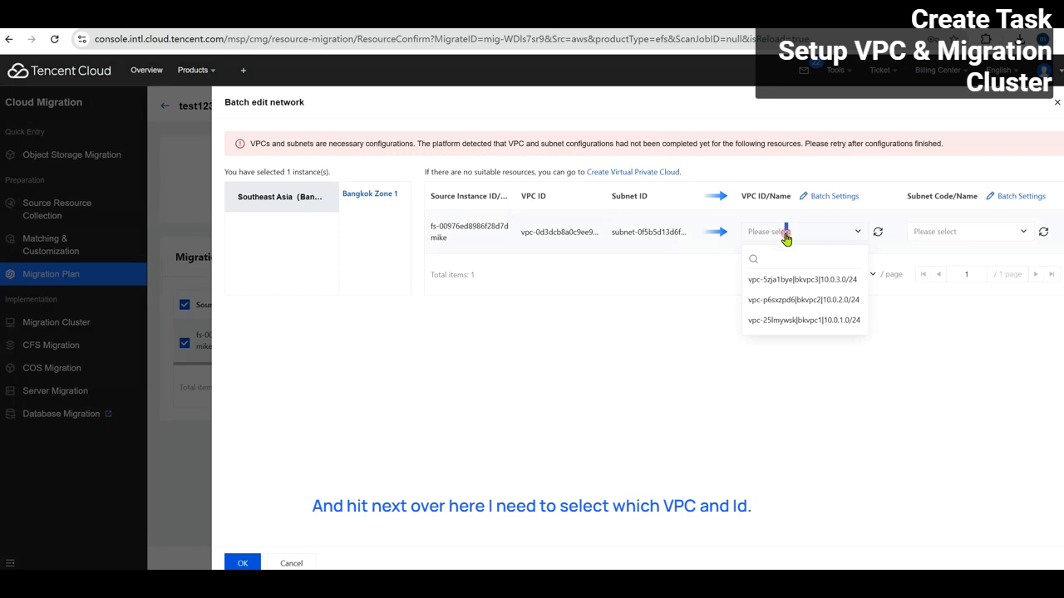
pyautogui.click(826, 326)
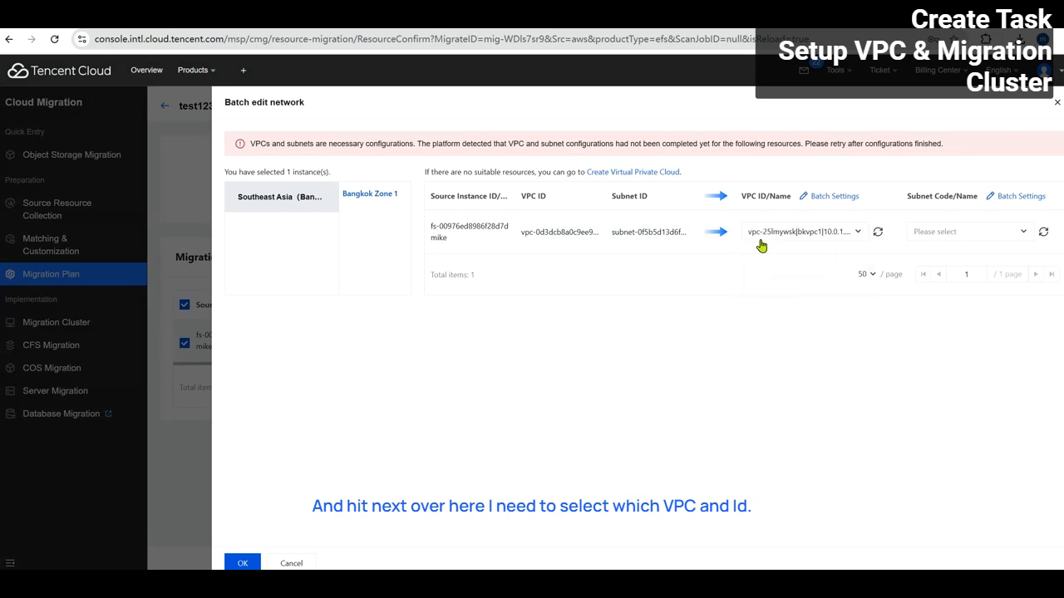
pyautogui.click(964, 234)
pyautogui.click(966, 277)
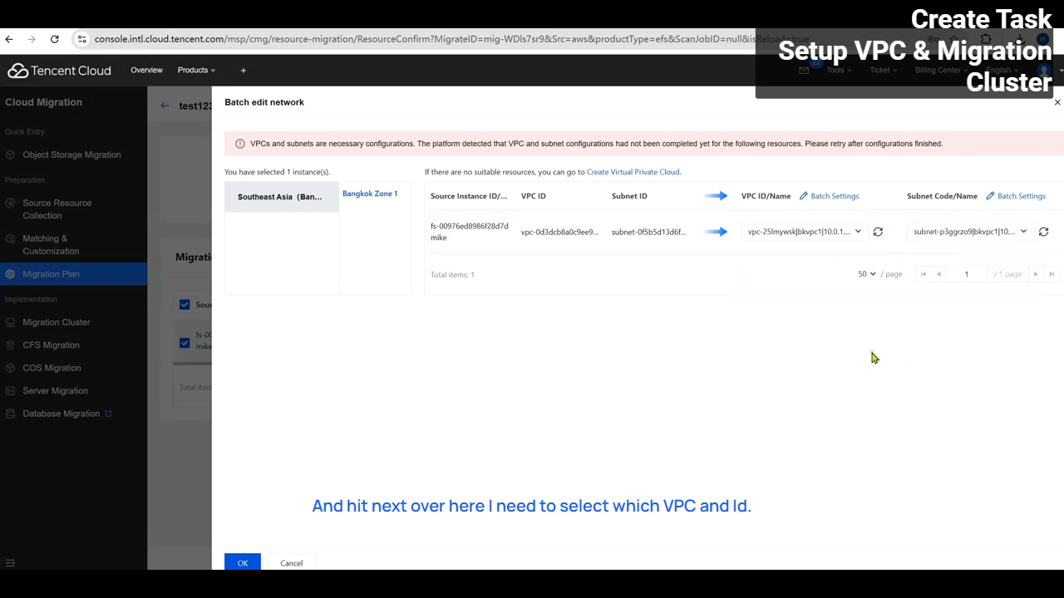
pyautogui.click(239, 561)
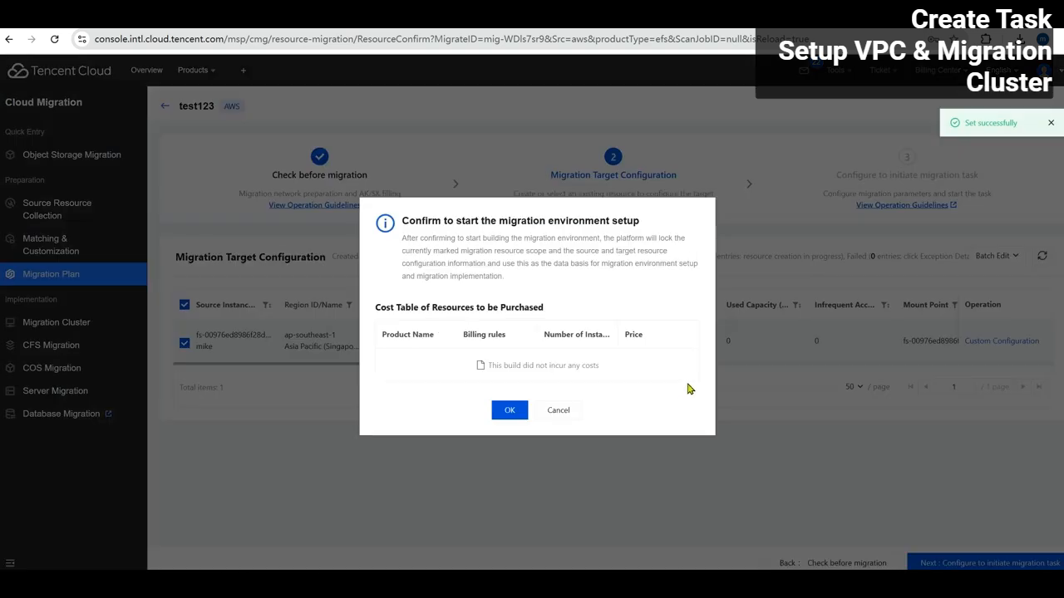
# - Confirm the start of the migration environment setup and refresh the target configuration status
pyautogui.click(510, 410)
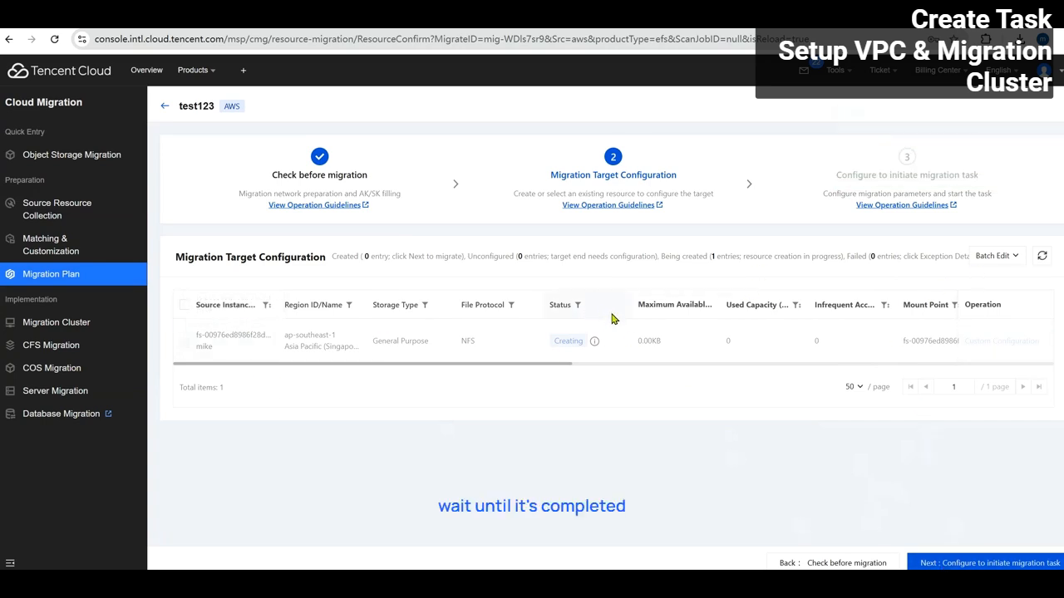
pyautogui.click(1044, 258)
pyautogui.click(1044, 259)
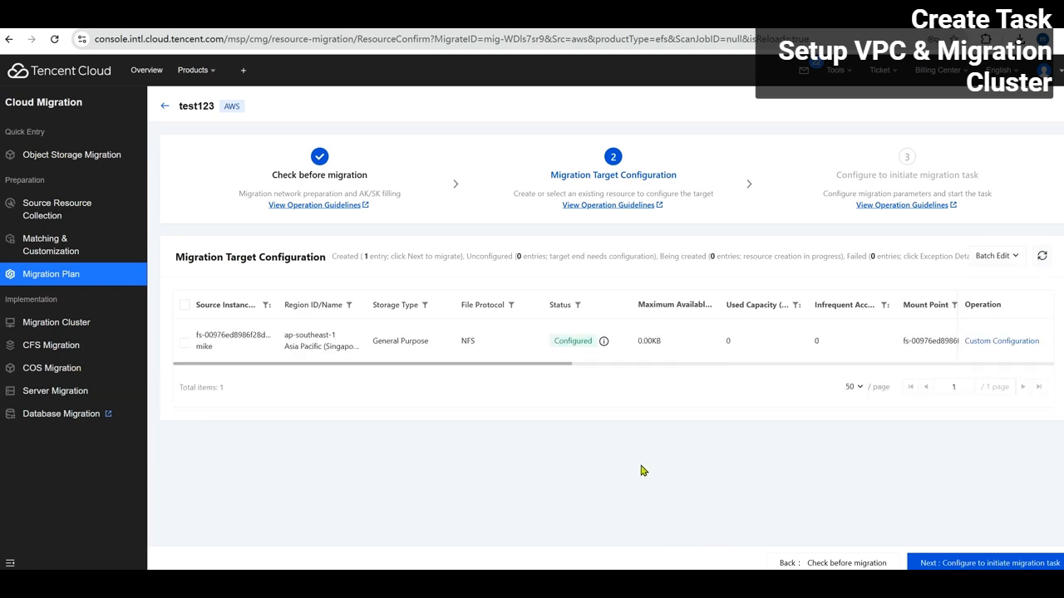
# - Review the custom target configuration without changes, and select the configured file system to proceed to initiating the migration task
pyautogui.click(1002, 340)
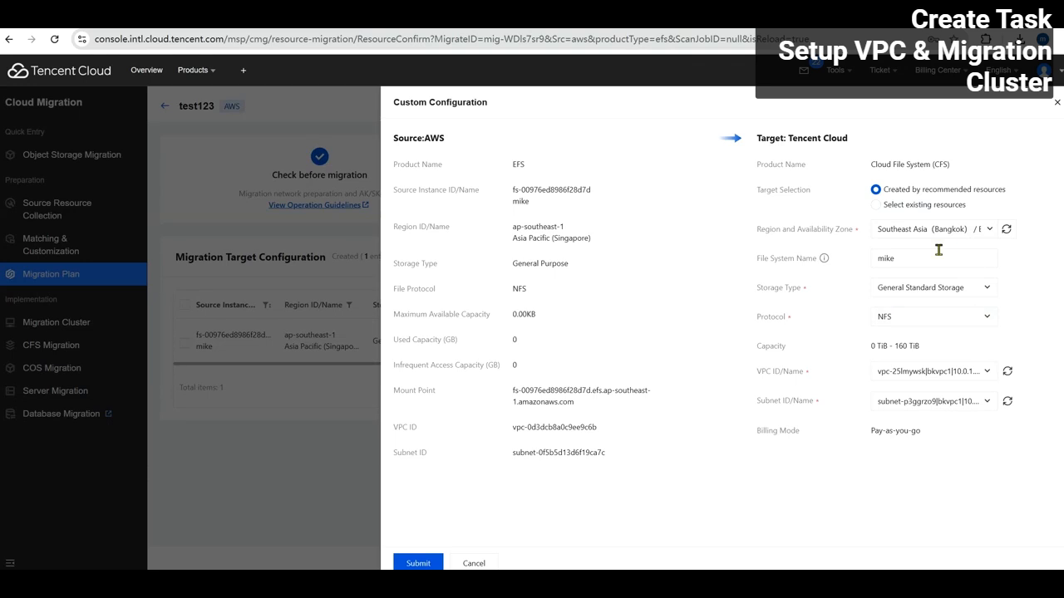
pyautogui.click(1055, 103)
pyautogui.click(185, 305)
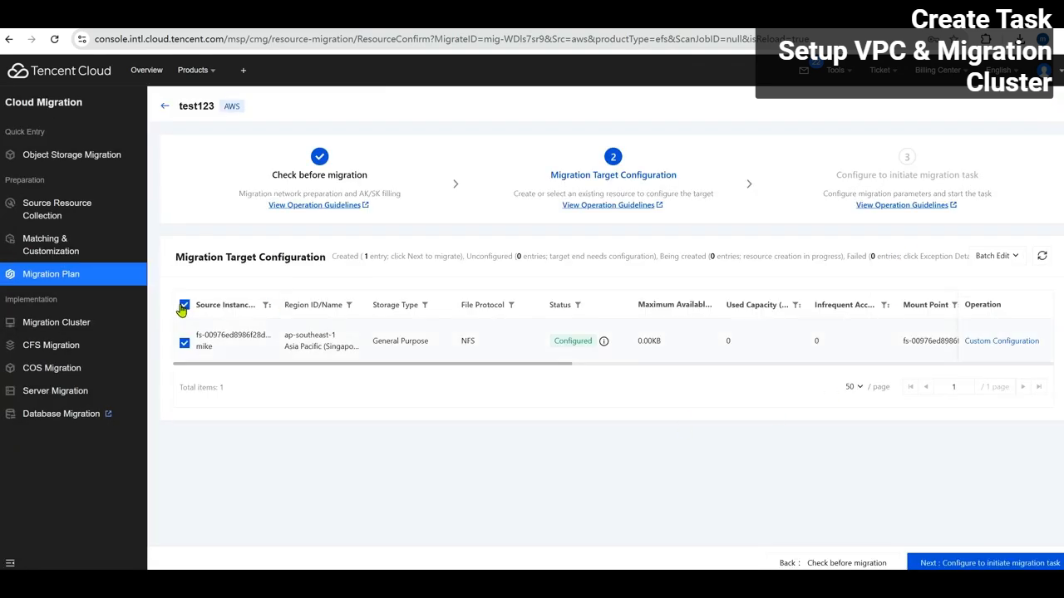
pyautogui.click(956, 563)
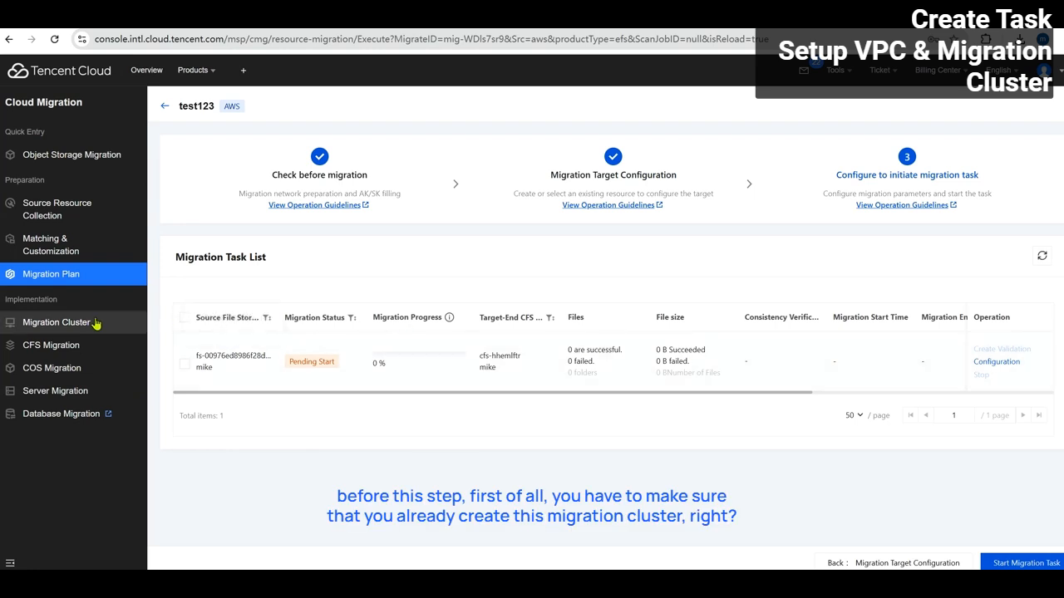
# - Check the migration clusters and set the migrate network to Private Network in the task's advanced configuration
pyautogui.click(135, 324)
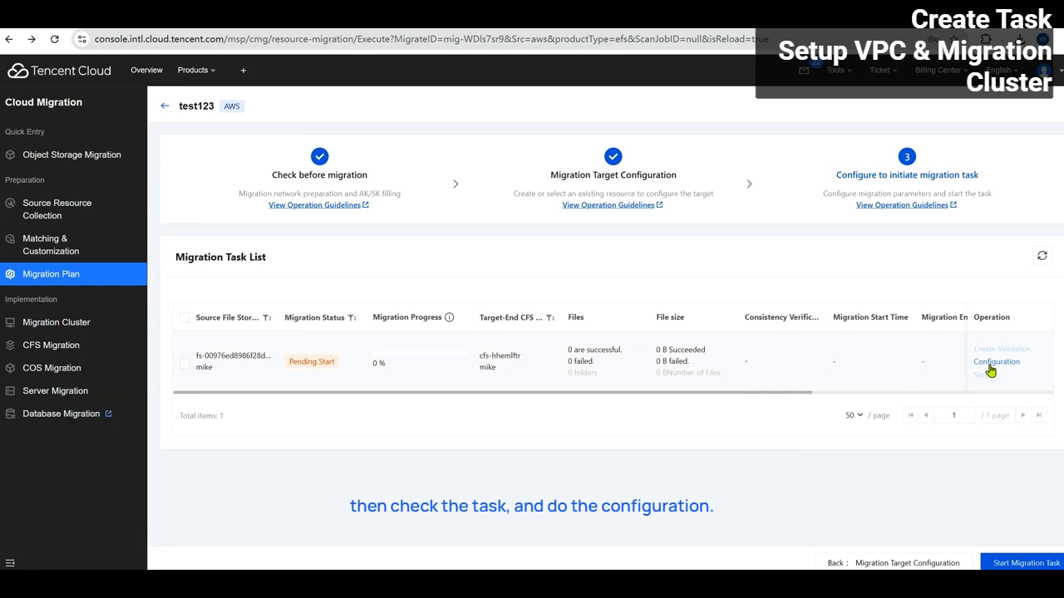
pyautogui.click(996, 361)
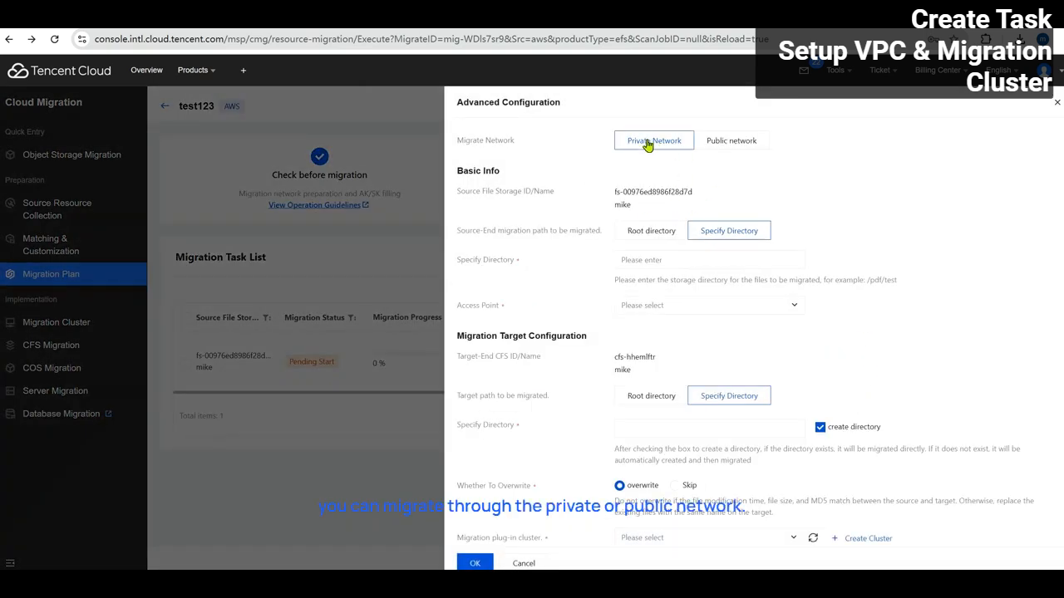
pyautogui.click(731, 140)
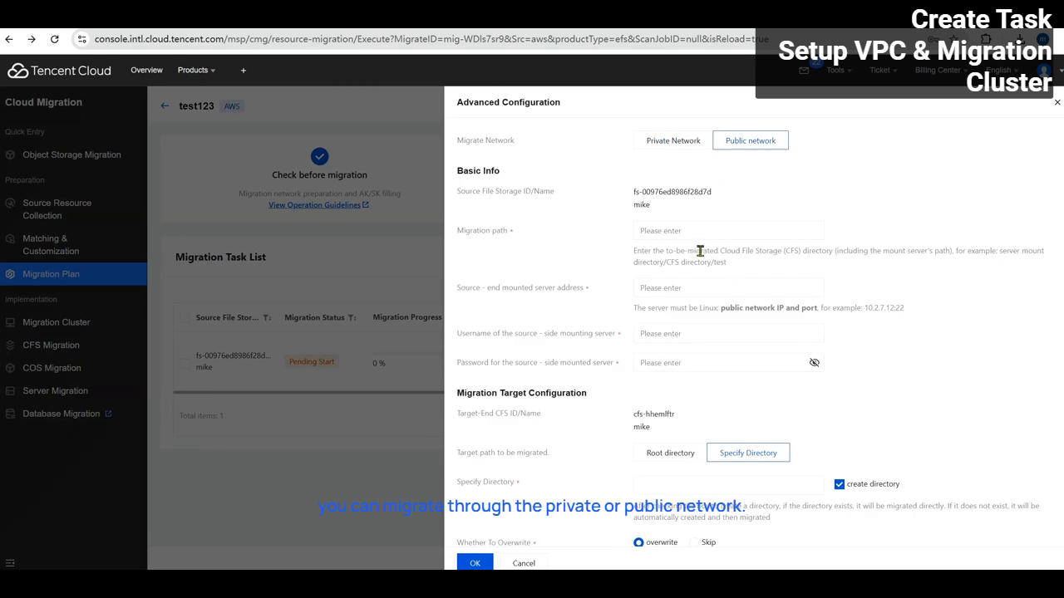
pyautogui.click(665, 141)
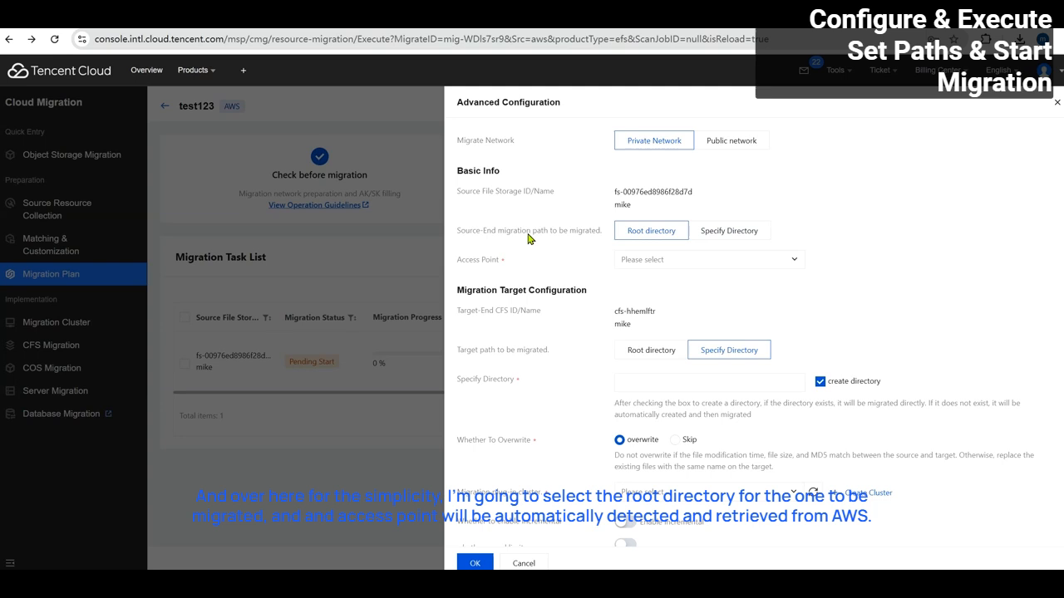
# - Set the source-end migration path to the root directory with access point subnet-0da7e1ad3388abd93
pyautogui.click(635, 233)
pyautogui.click(663, 264)
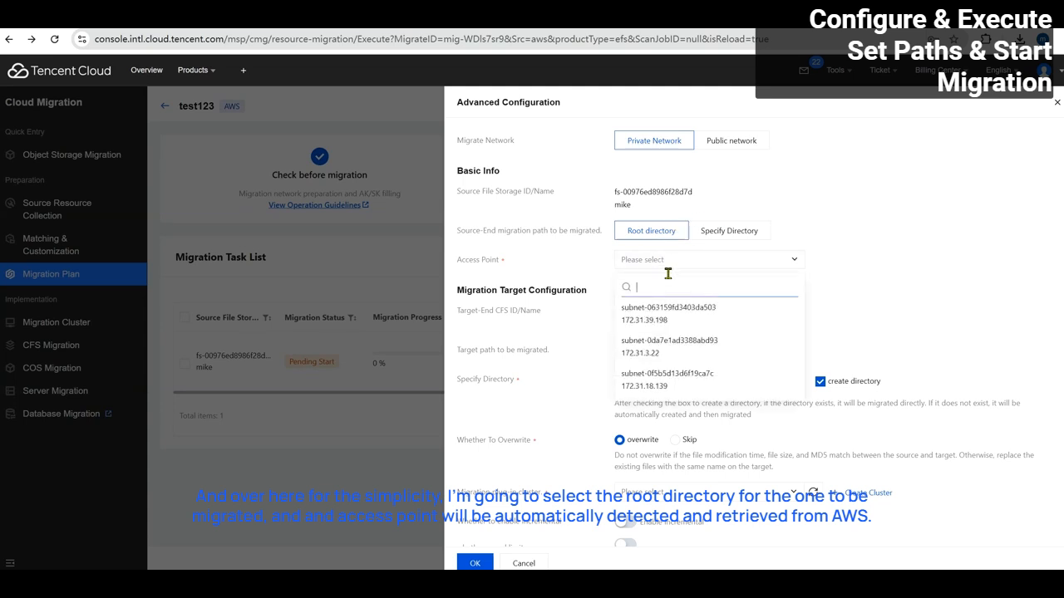
pyautogui.click(699, 352)
pyautogui.click(713, 261)
pyautogui.click(845, 310)
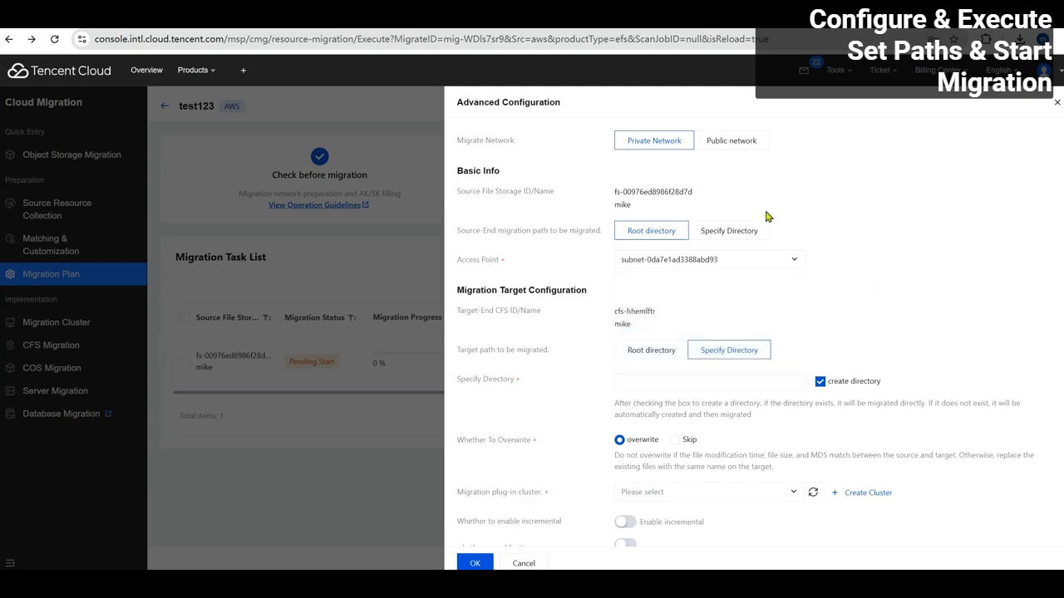
# - Set the target path to the root directory, choose the migration plug-in cluster and save the advanced configuration
pyautogui.click(651, 350)
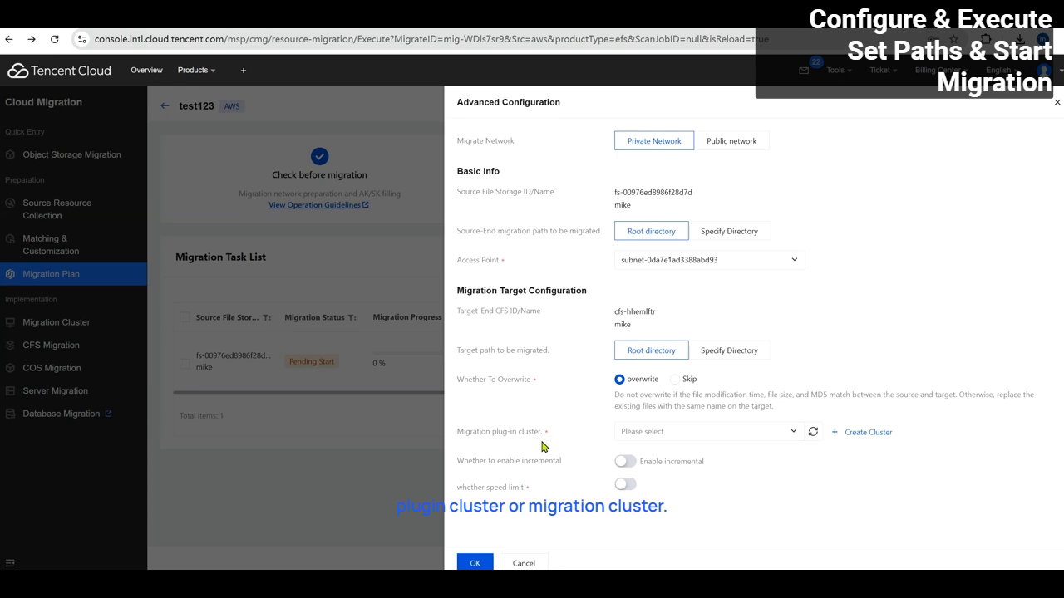
pyautogui.click(705, 434)
pyautogui.click(679, 480)
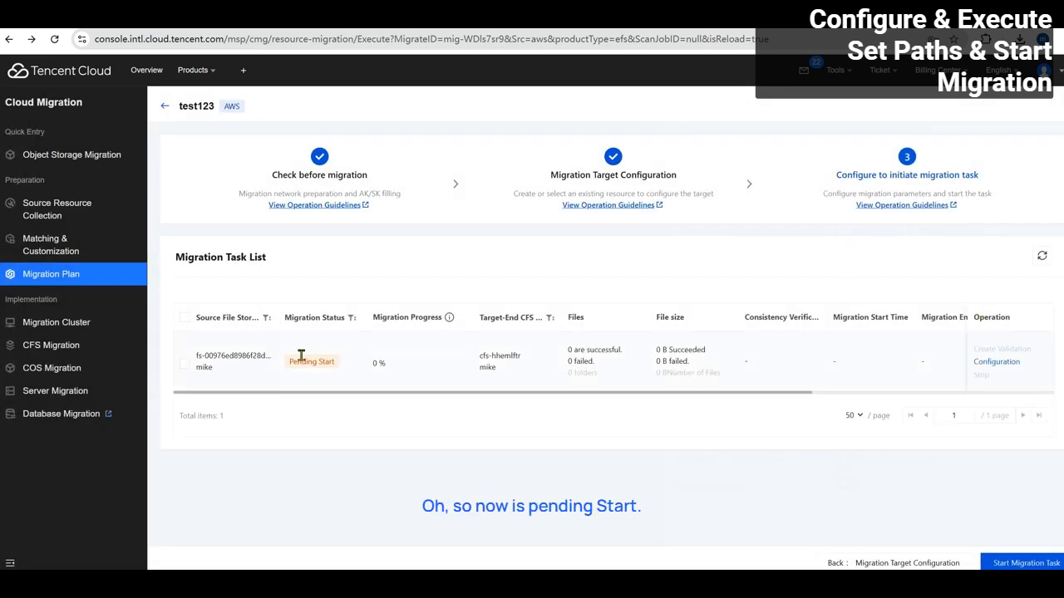
# - Start the migration task for fs-00976ed8986f28d7d and refresh the task list to follow its progress
pyautogui.click(185, 317)
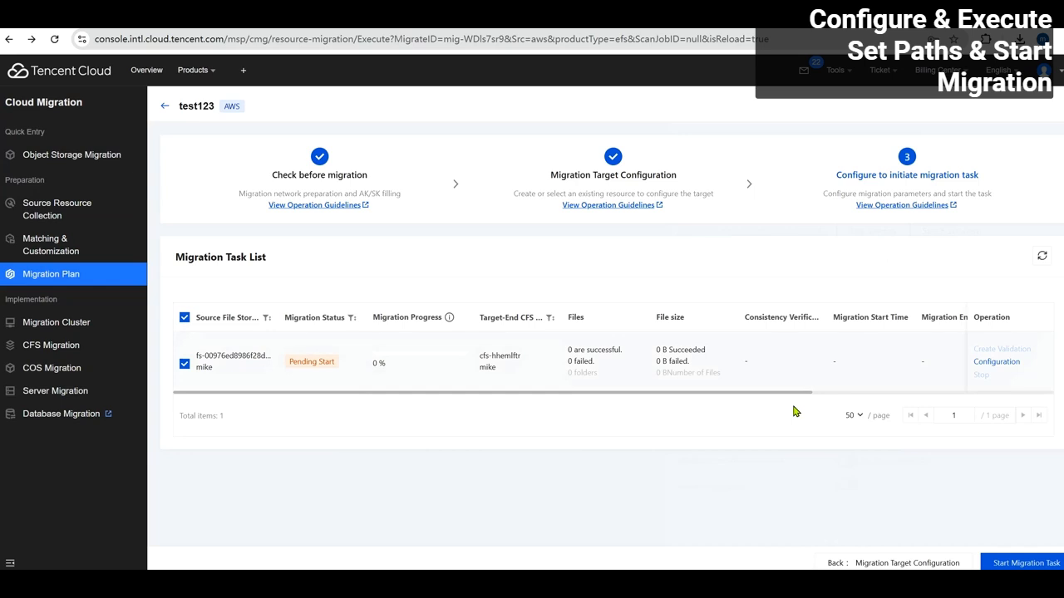
pyautogui.click(993, 562)
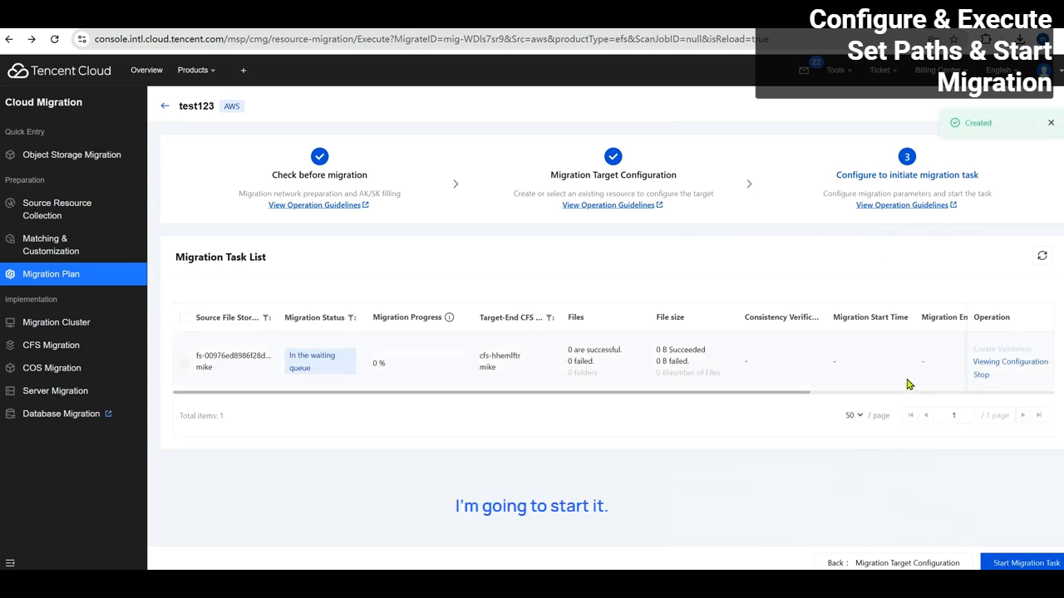
pyautogui.moveTo(339, 366)
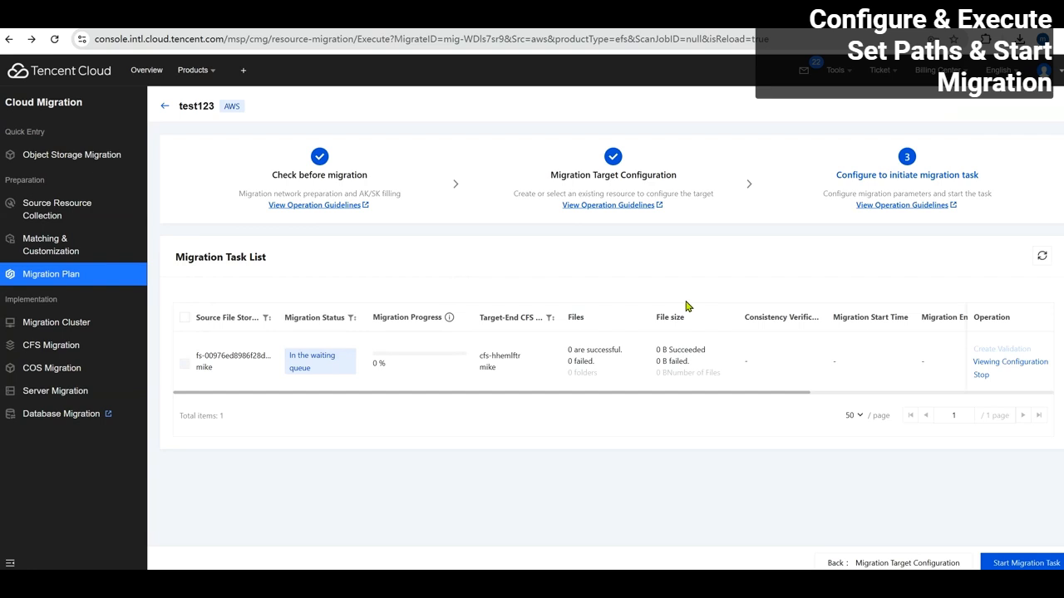
pyautogui.click(1041, 255)
pyautogui.click(1039, 258)
pyautogui.click(1038, 260)
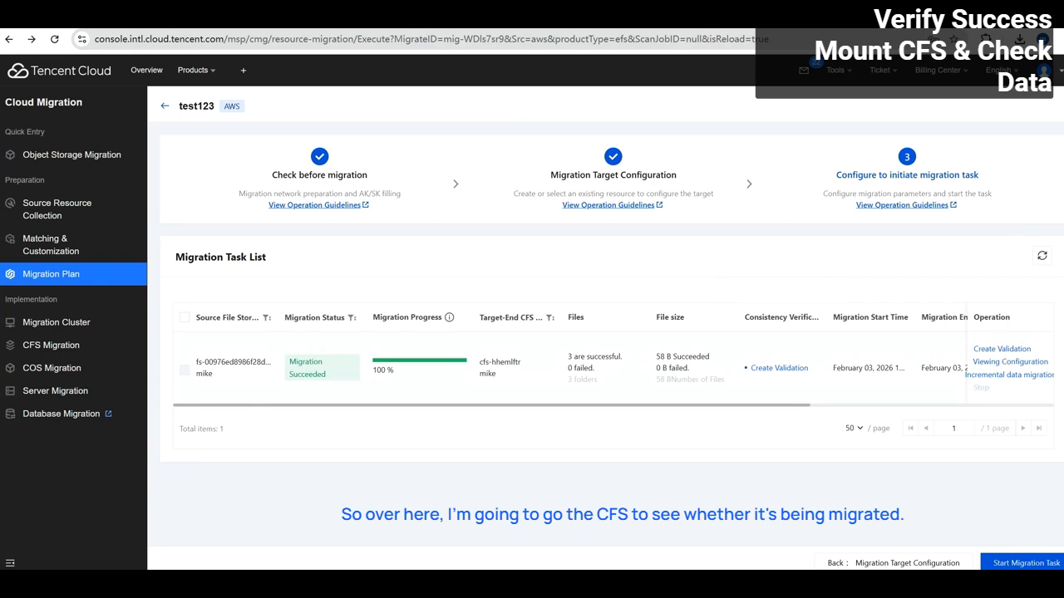
# - Search the products for cfs and go to the Cloud File Storage console
pyautogui.click(192, 72)
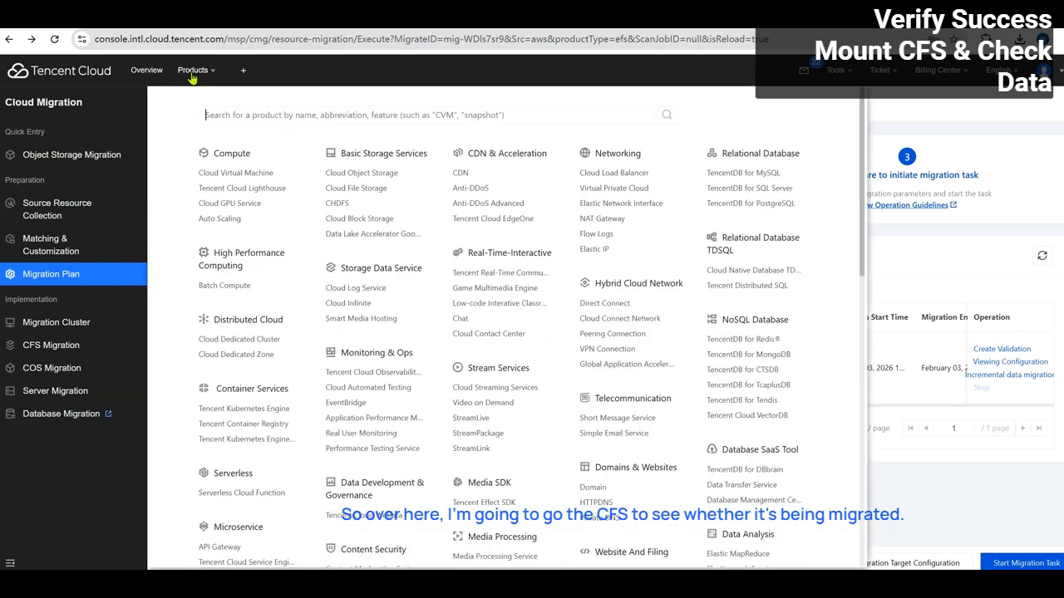
pyautogui.write('cfs')
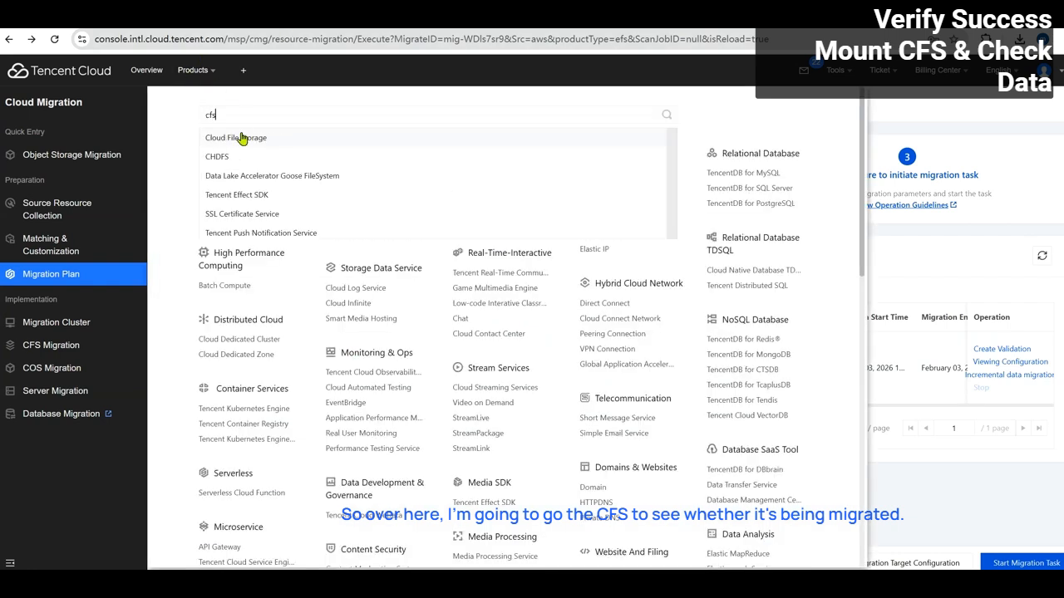
pyautogui.click(241, 140)
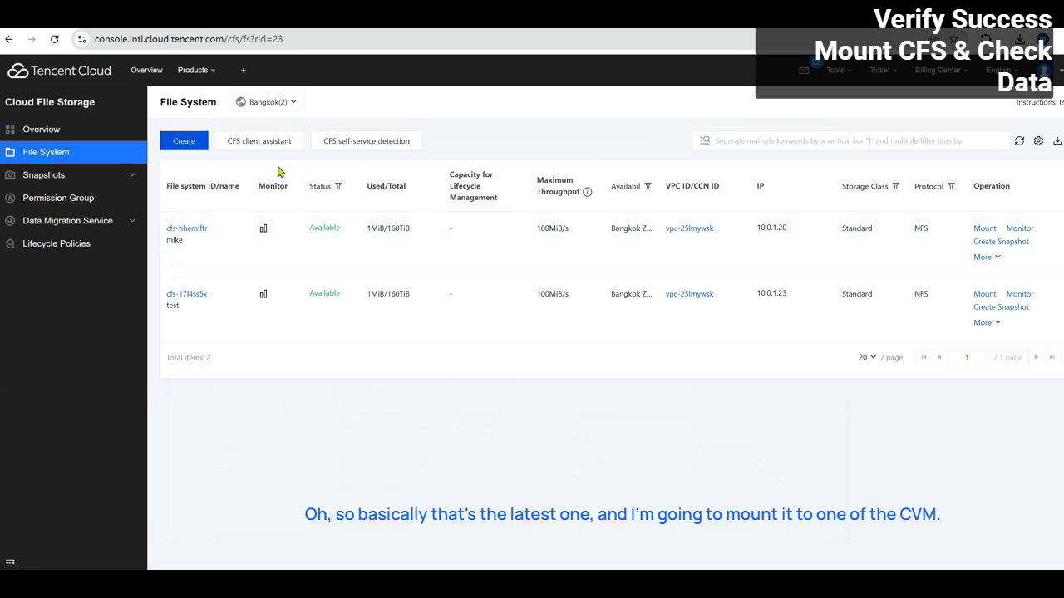
# - Start mounting file system cfs-hhemlftr and choose CVM instance ins-1993wplk (vpc1-instance-az1) as the client
pyautogui.click(983, 228)
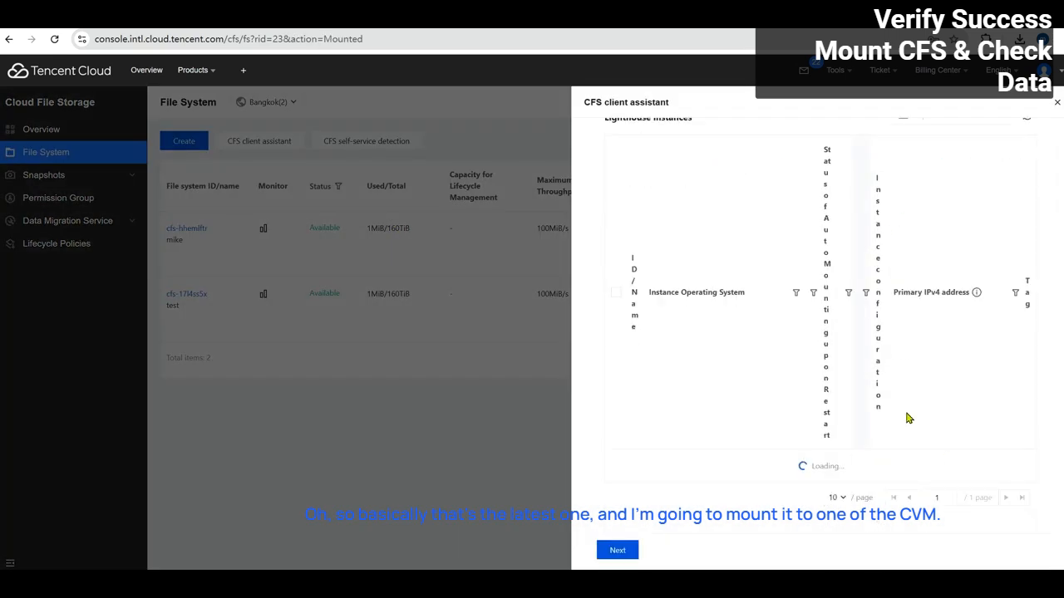
pyautogui.scroll(-4, 866, 374)
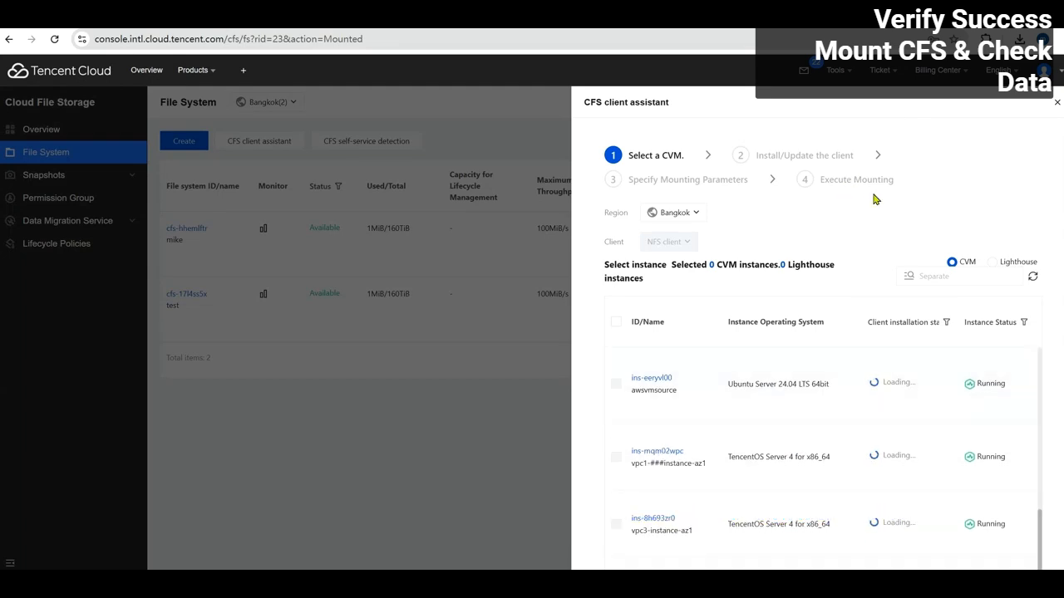
pyautogui.scroll(-3, 881, 208)
pyautogui.click(616, 445)
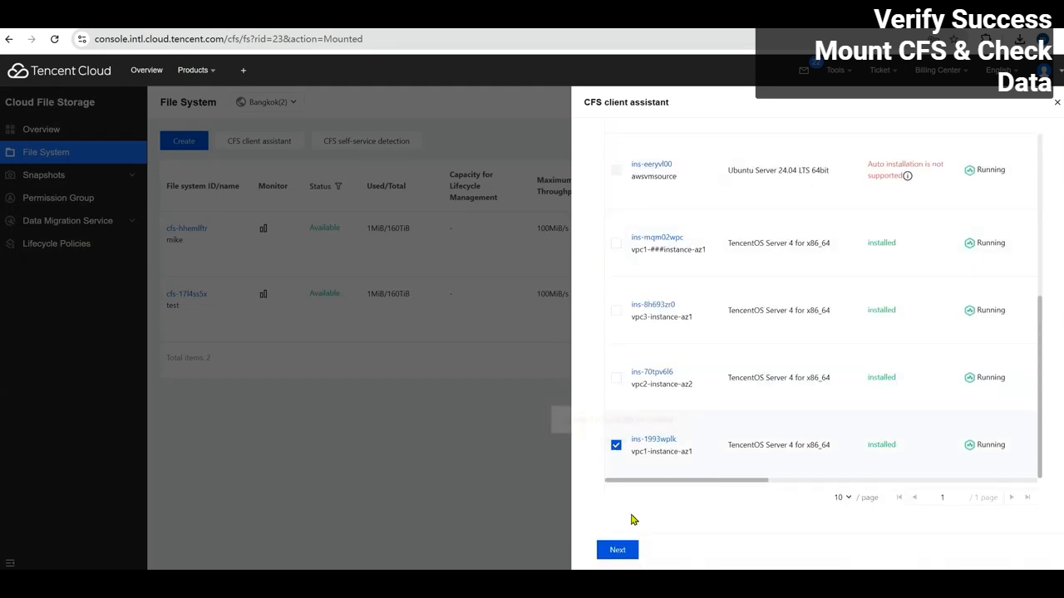
pyautogui.click(617, 550)
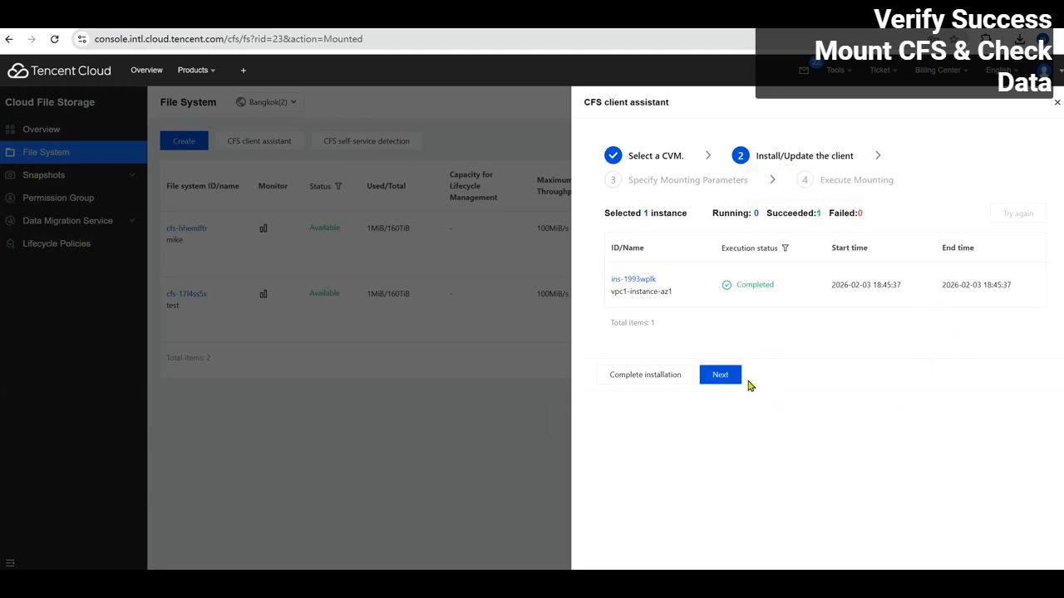
# - Mount the file system to the local path /mnt/cfs with protocol version V3 and complete the client assistant
pyautogui.click(731, 375)
pyautogui.click(837, 364)
pyautogui.write('/mnt/cfs')
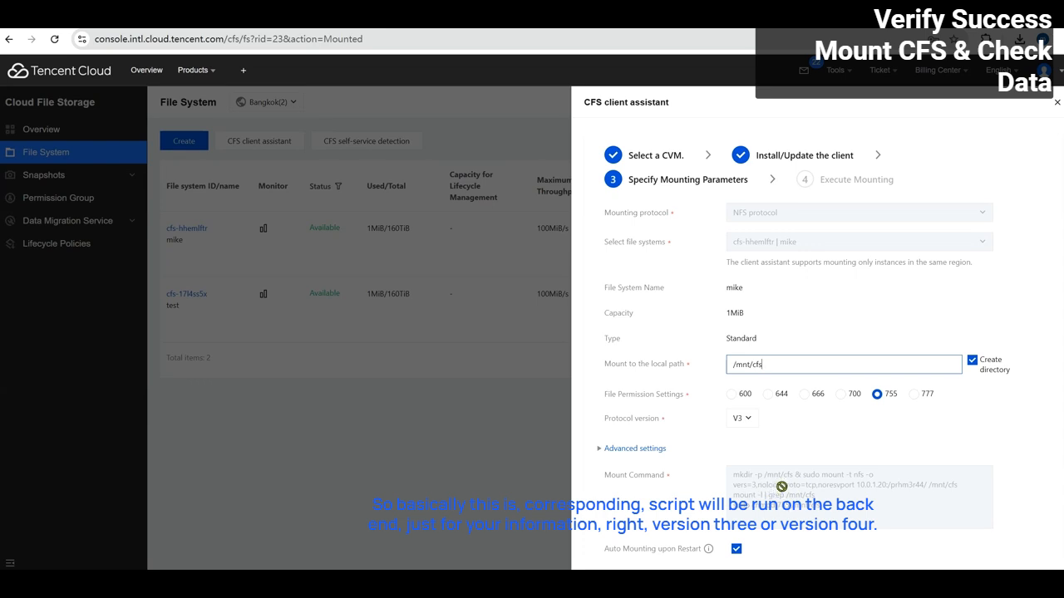
pyautogui.scroll(-1, 773, 416)
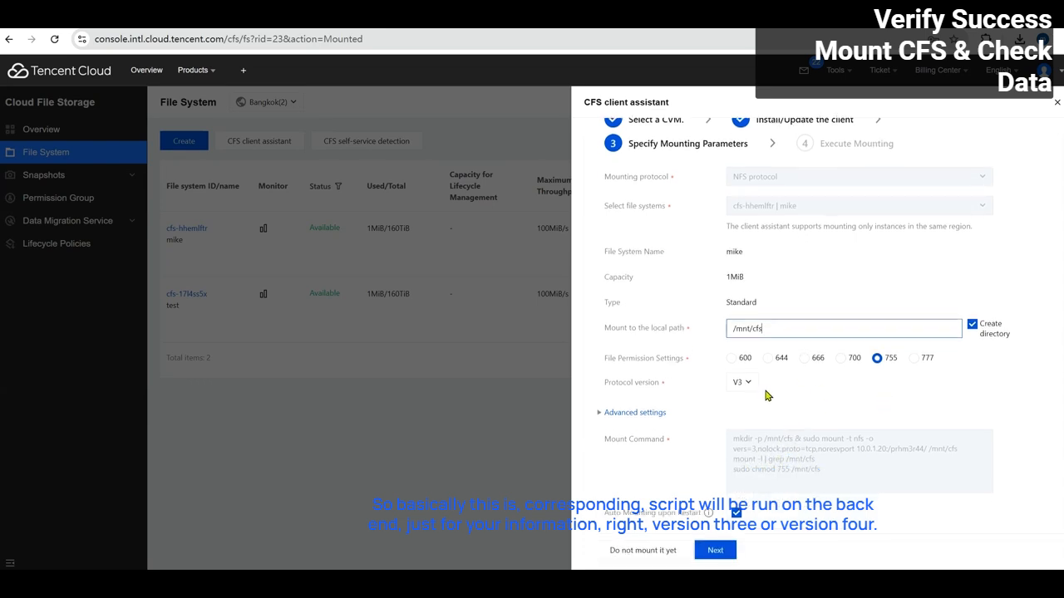
pyautogui.click(754, 384)
pyautogui.click(697, 405)
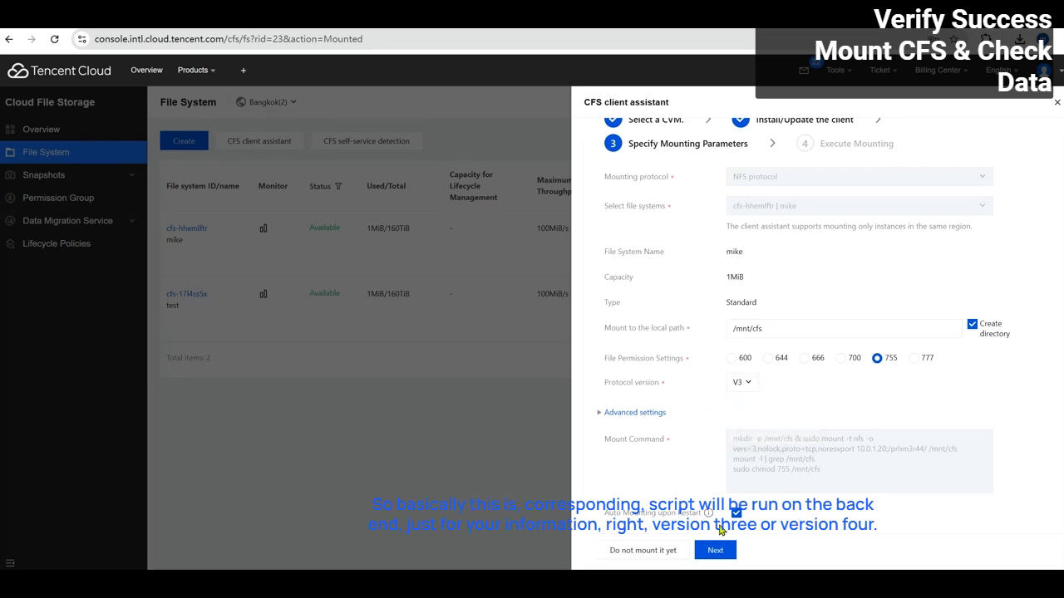
pyautogui.click(718, 552)
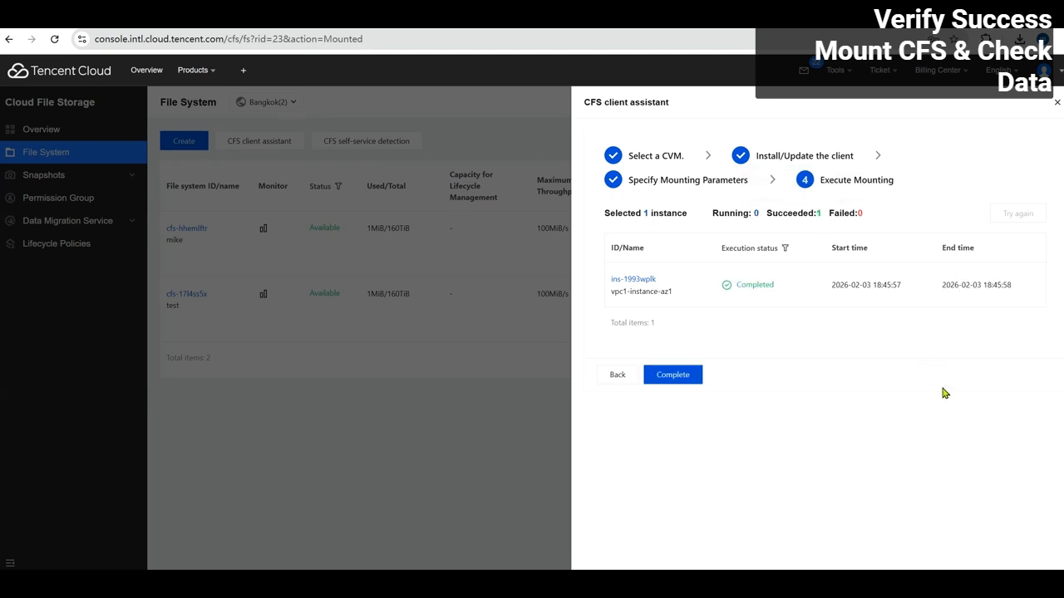
pyautogui.click(691, 372)
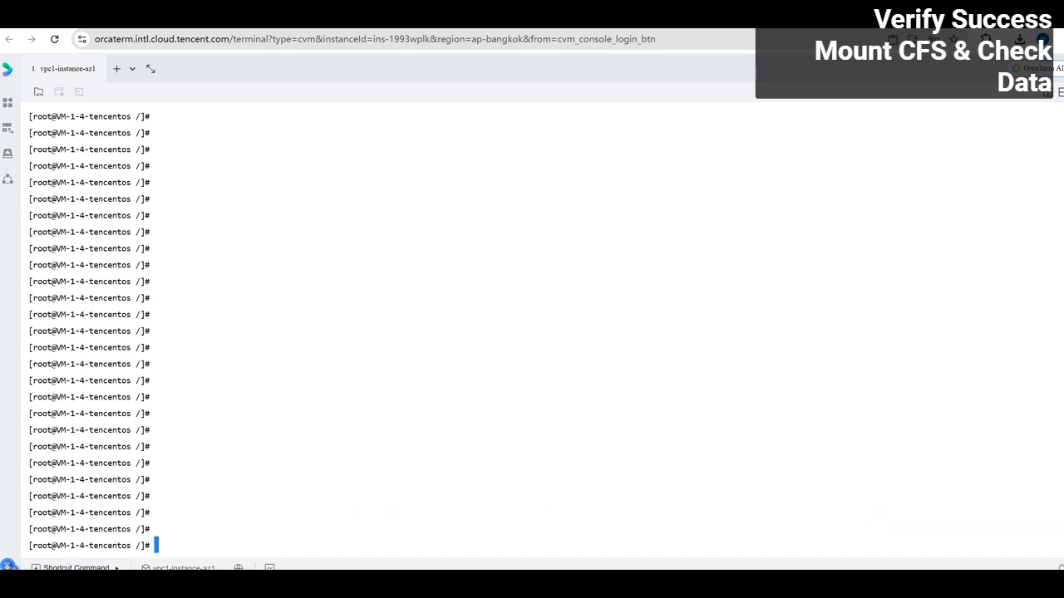
# - In the vpc1-instance-az1 terminal, run ls -lah /mnt/cfs/ to check the migrated files in the mounted directory
pyautogui.write('ls -lah /mnt/cfs/')
pyautogui.press('Return')
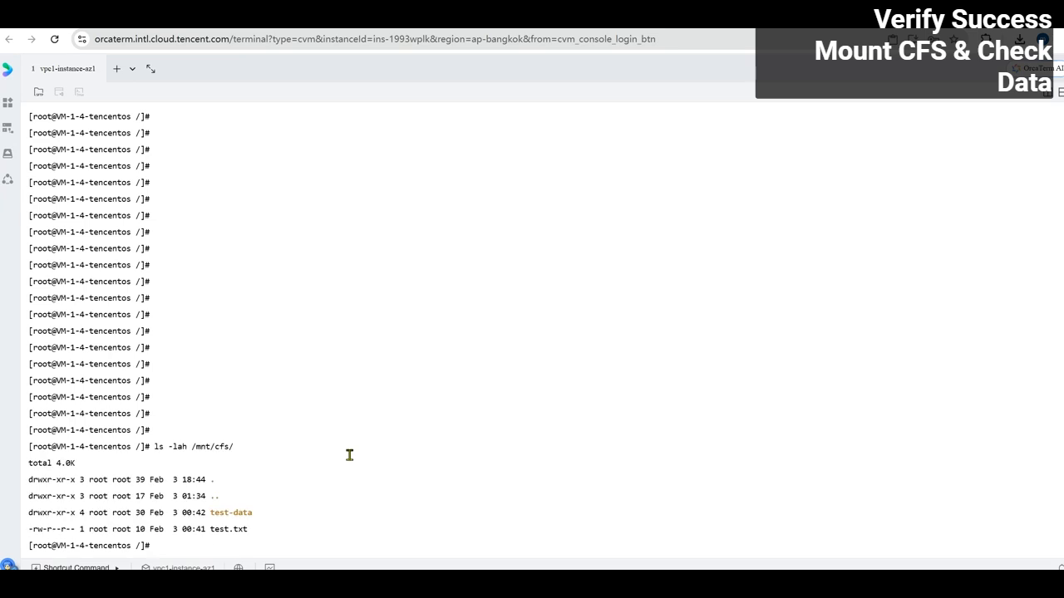
pyautogui.moveTo(266, 525); pyautogui.dragTo(212, 512)
pyautogui.click(253, 525)
pyautogui.click(256, 526)
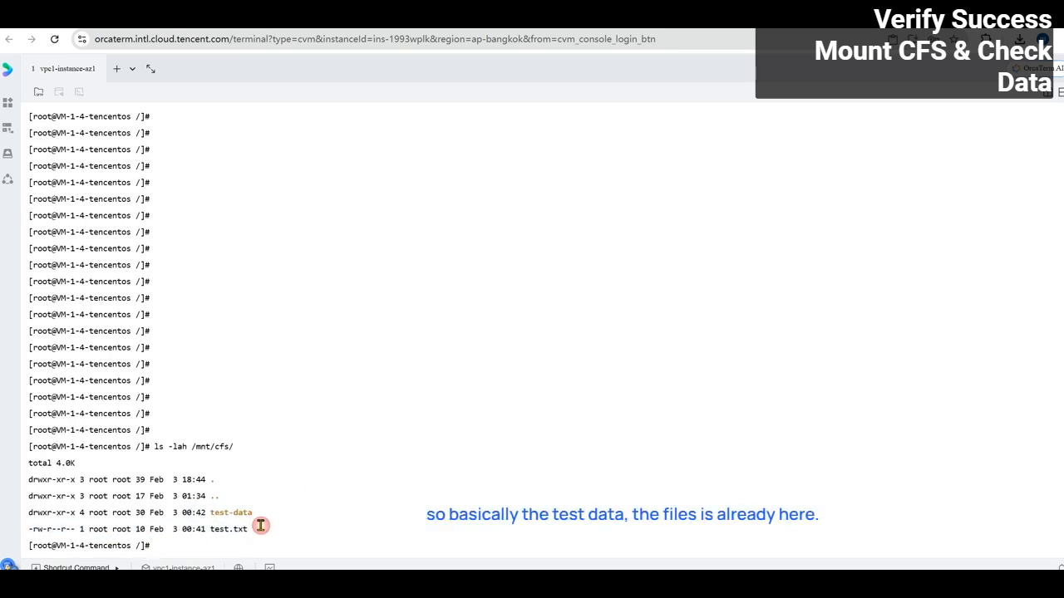